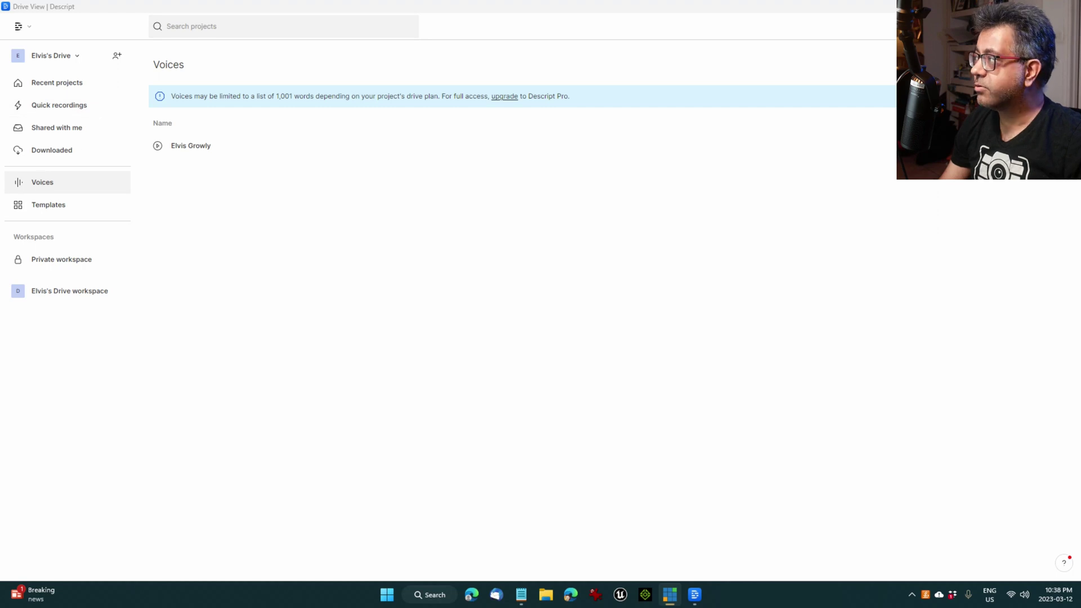
Open the Elvis Growly overdub voice and play its training recording from about 16:10 to 16:18.8.
{"action": "left_click", "coordinate": [296, 150]}
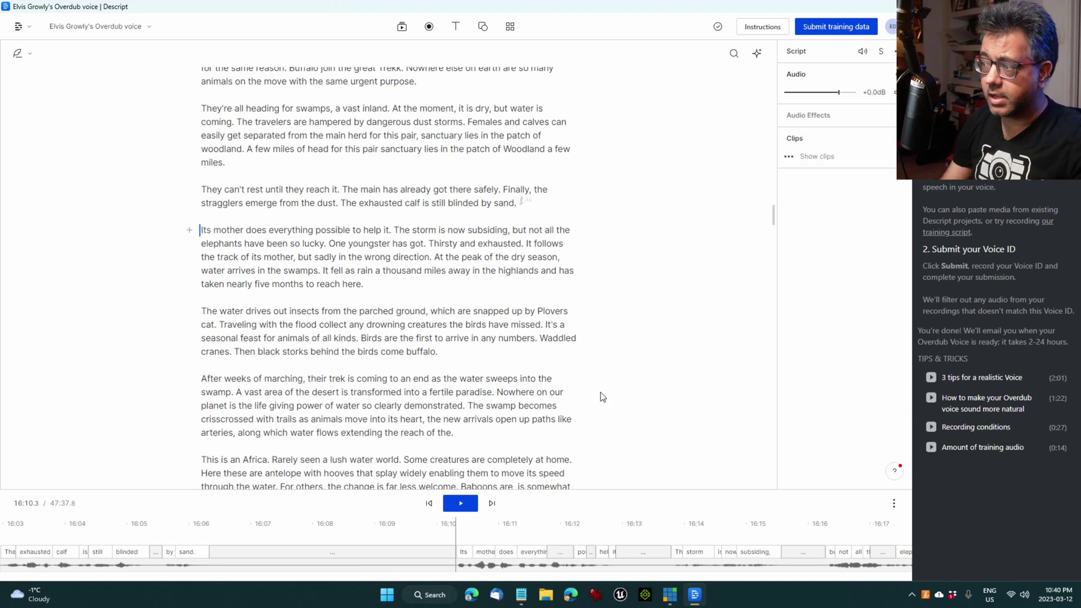
{"action": "left_click", "coordinate": [457, 503]}
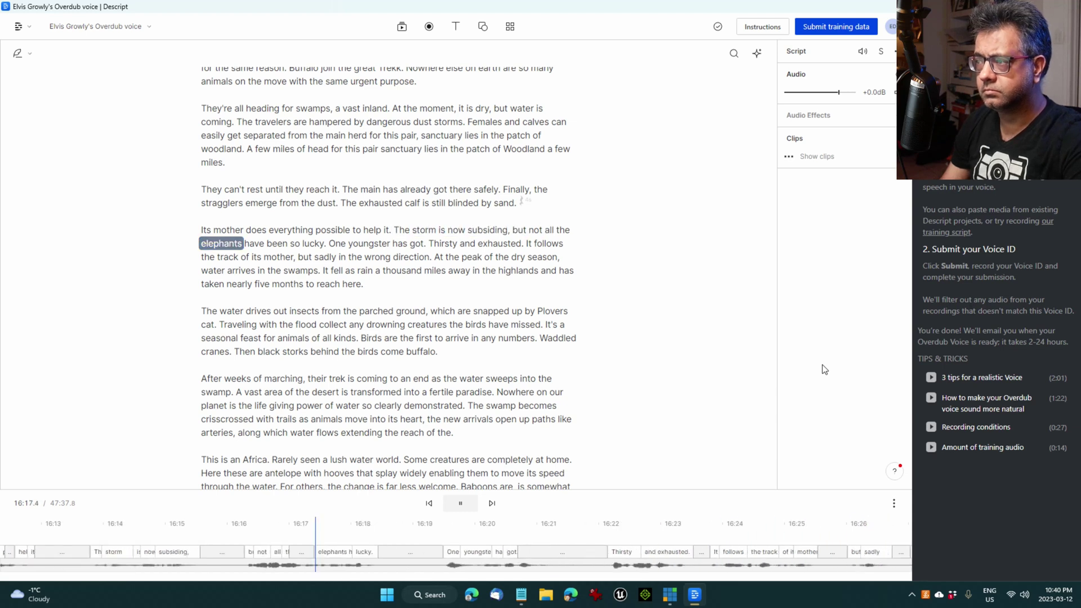
{"action": "left_click", "coordinate": [460, 503]}
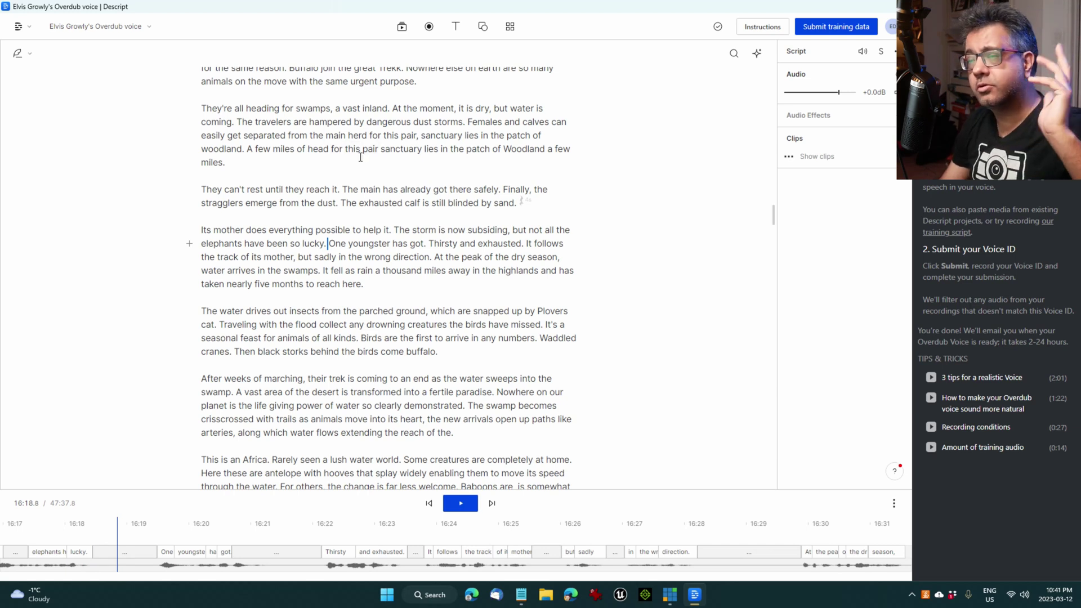
{"action": "left_click", "coordinate": [826, 29]}
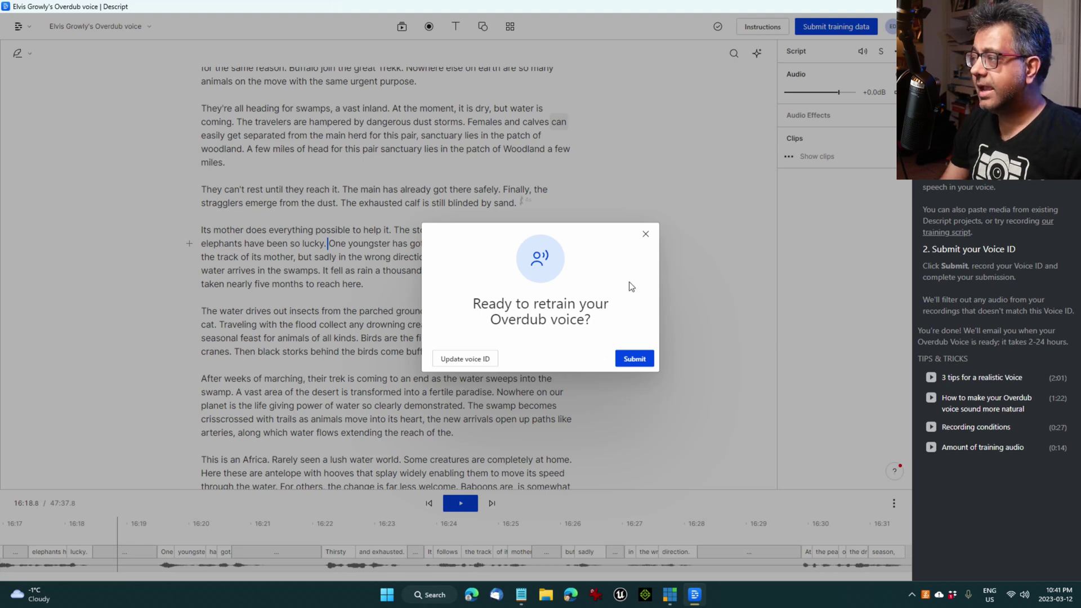
{"action": "left_click", "coordinate": [646, 234]}
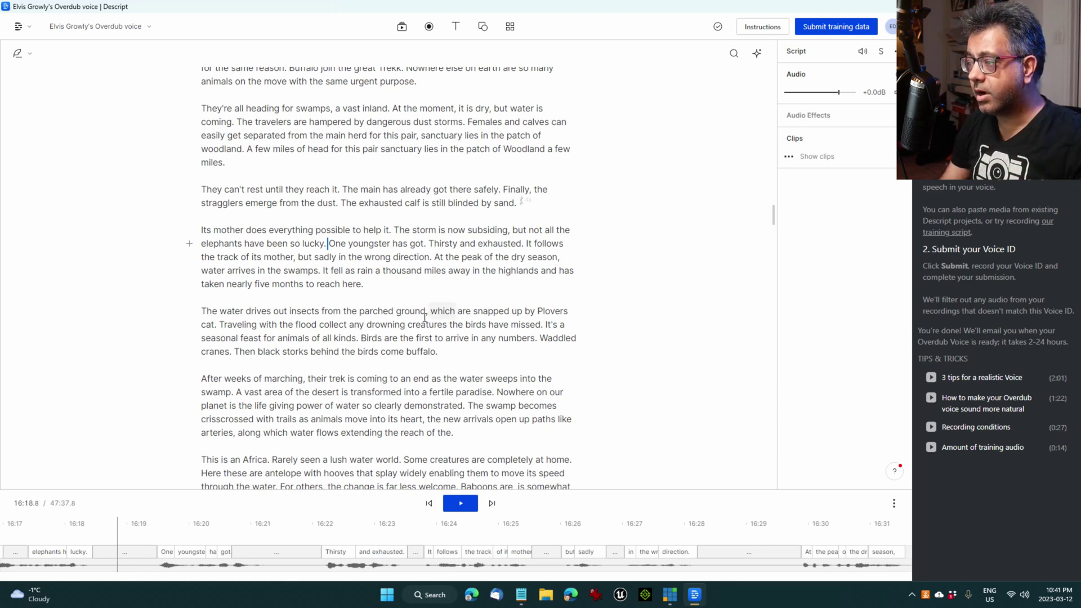
{"action": "left_click", "coordinate": [33, 28]}
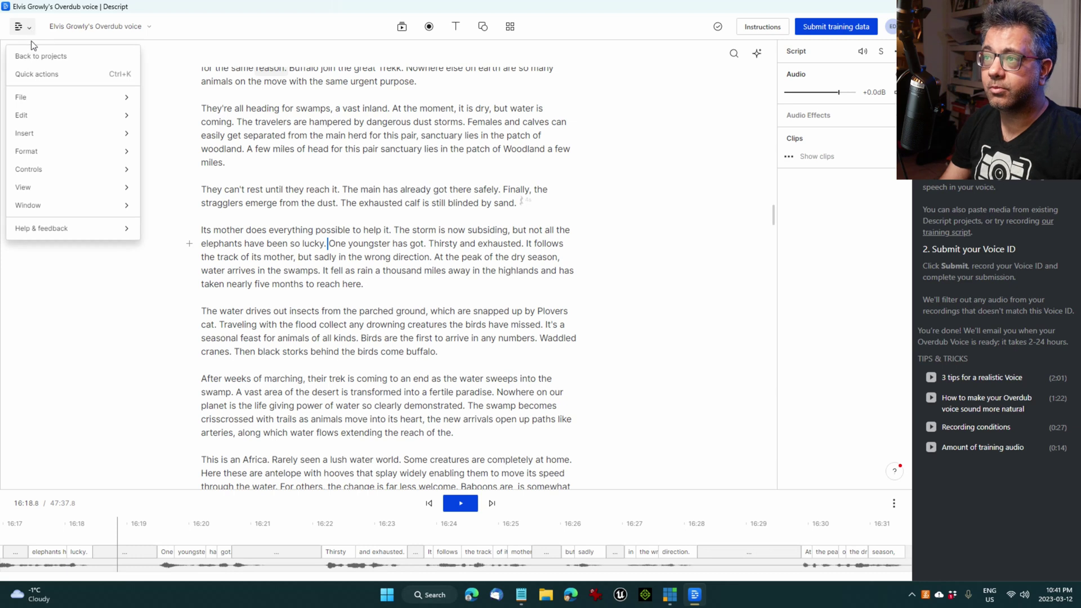
Open the recent Untitled Project and title it 'Bees', fixing the 'Beees' typo.
{"action": "left_click", "coordinate": [44, 61]}
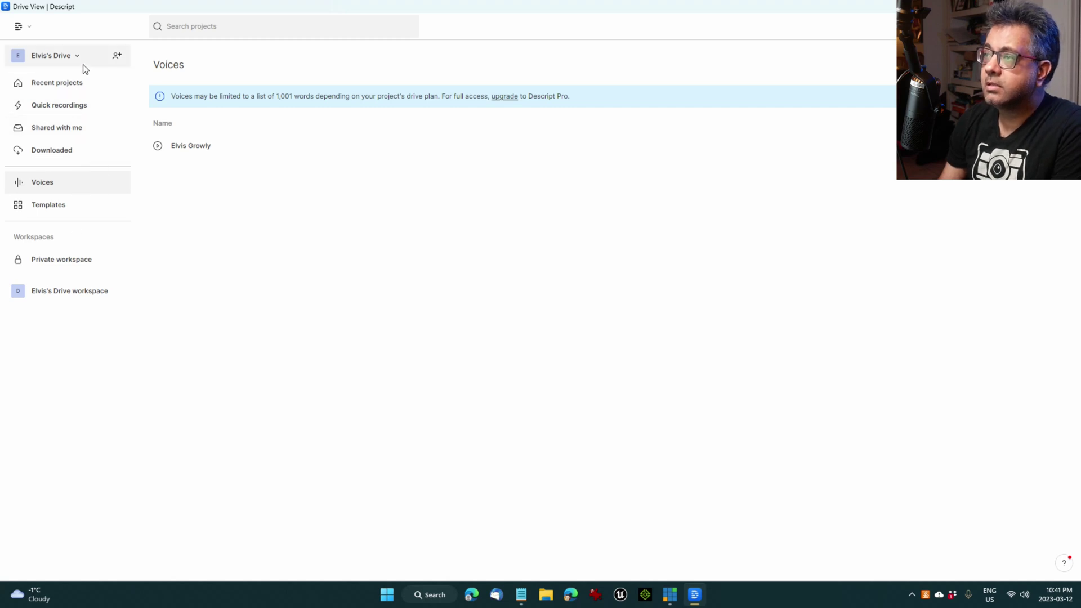
{"action": "left_click", "coordinate": [84, 92]}
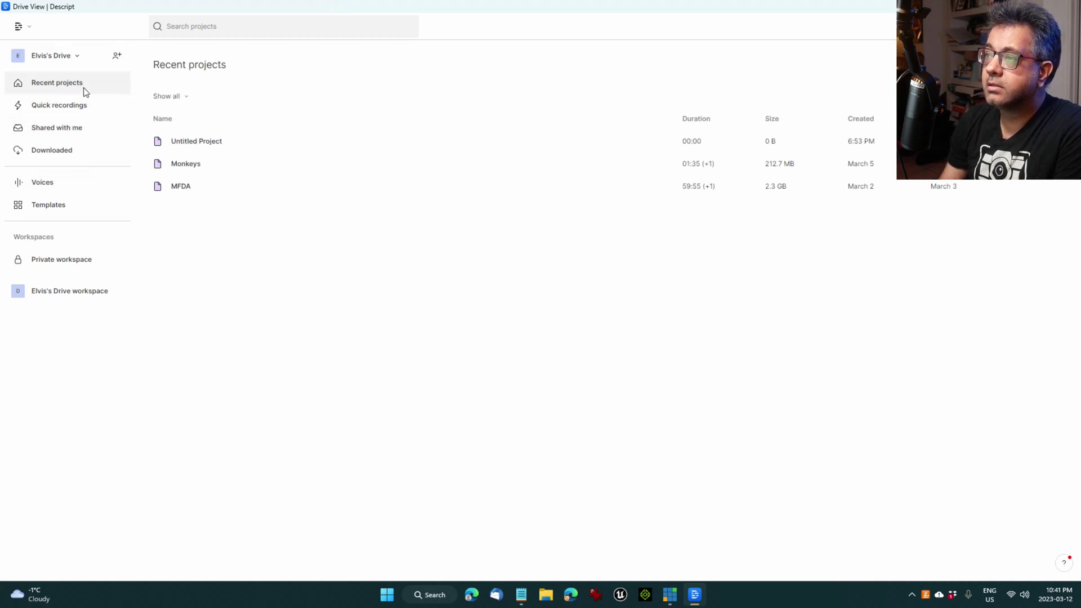
{"action": "left_click", "coordinate": [275, 141]}
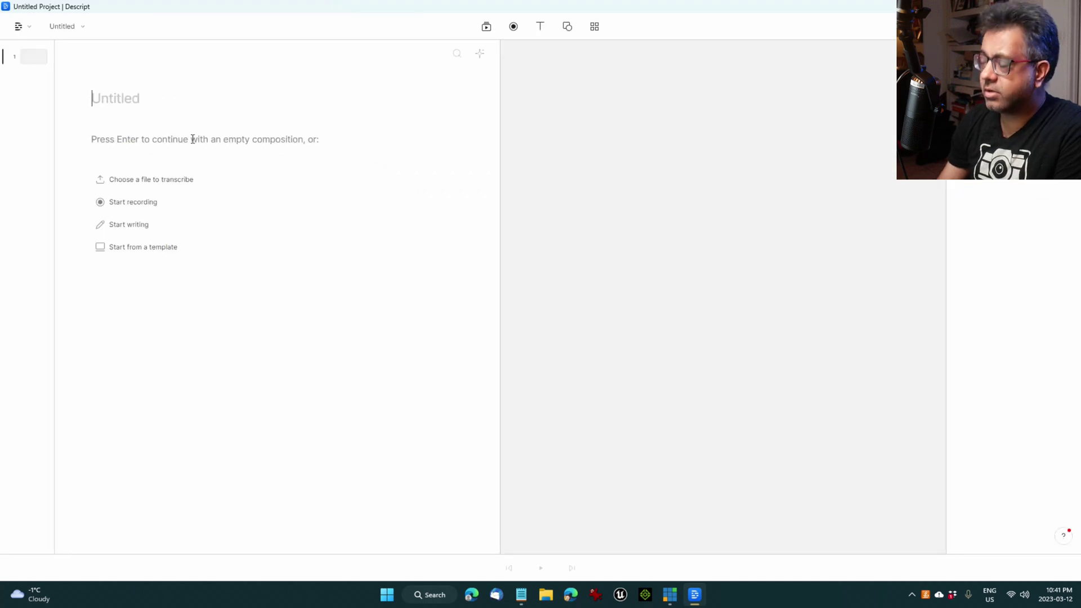
{"action": "type", "text": "Beees"}
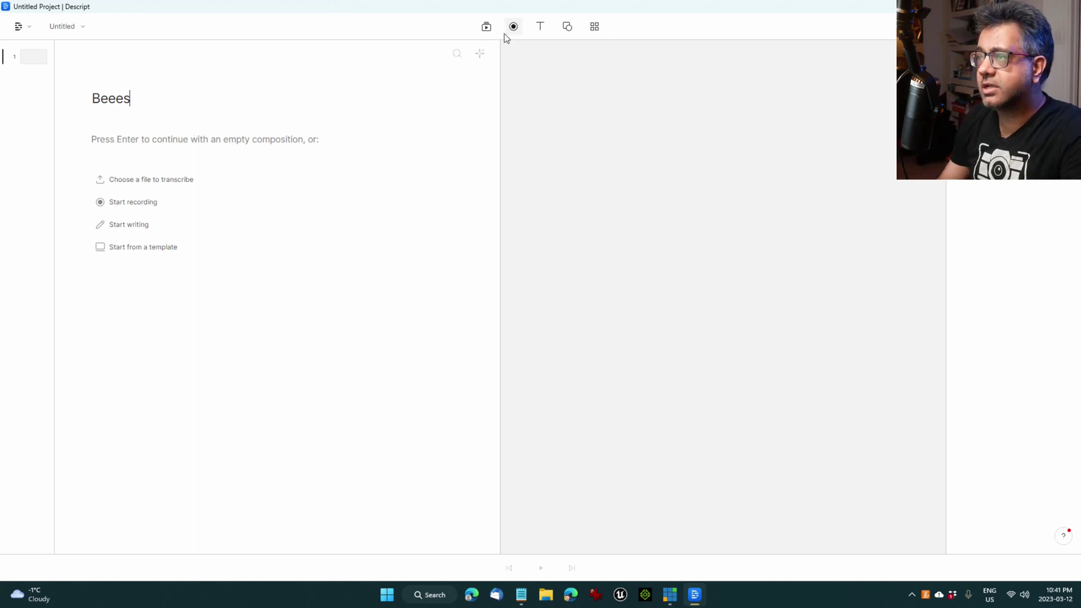
{"action": "left_click", "coordinate": [123, 99]}
{"action": "key", "text": "BackSpace"}
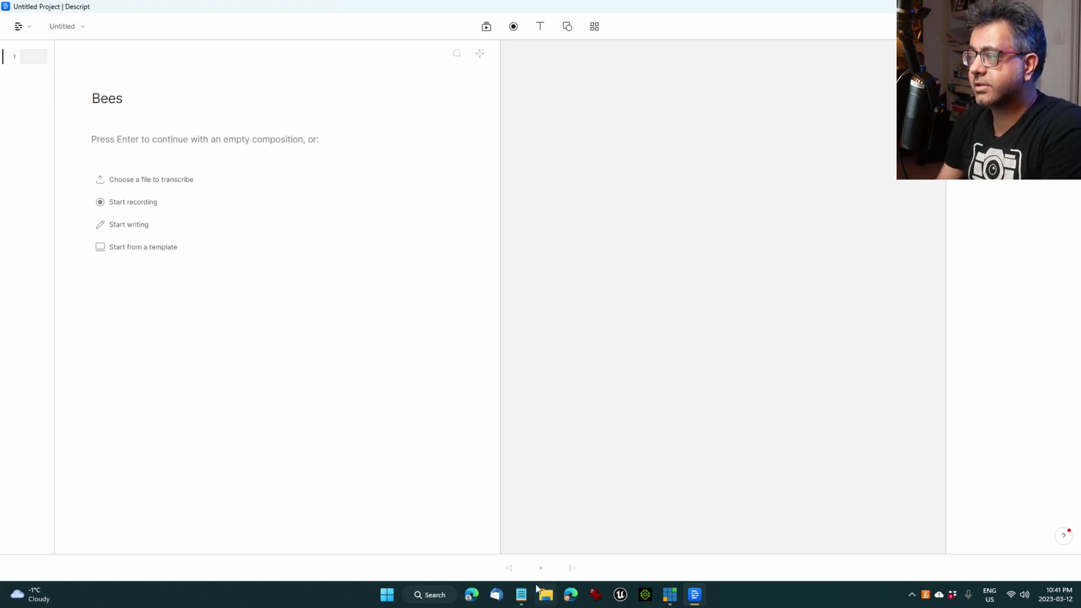
Select all the bee script text in Notepad, then start a written composition in Bees.
{"action": "left_click", "coordinate": [522, 595]}
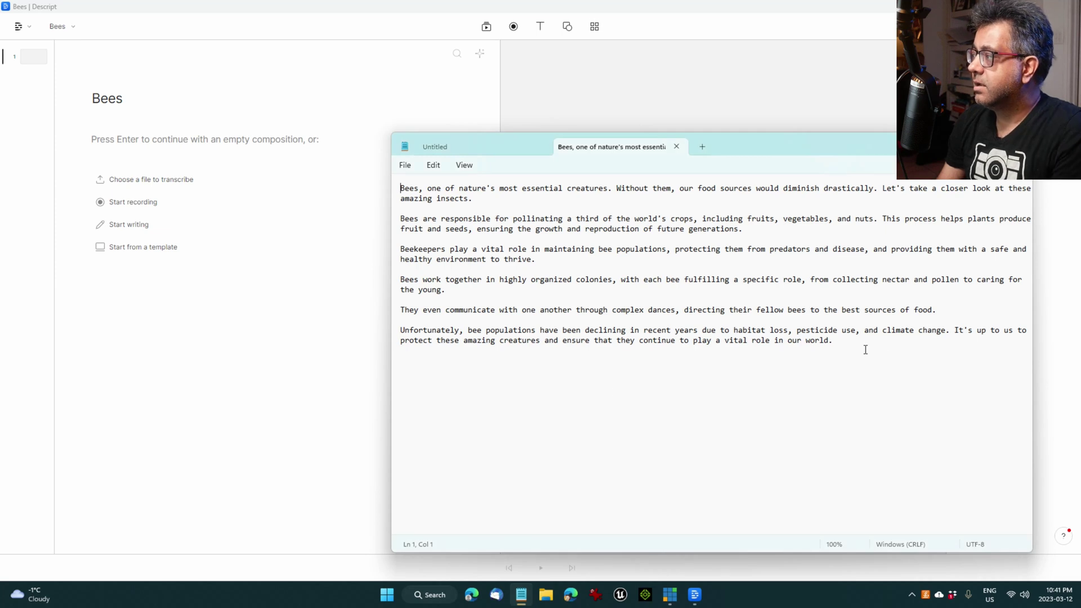
{"action": "left_click_drag", "start_coordinate": [864, 347], "coordinate": [304, 171]}
{"action": "key", "text": "ctrl+c"}
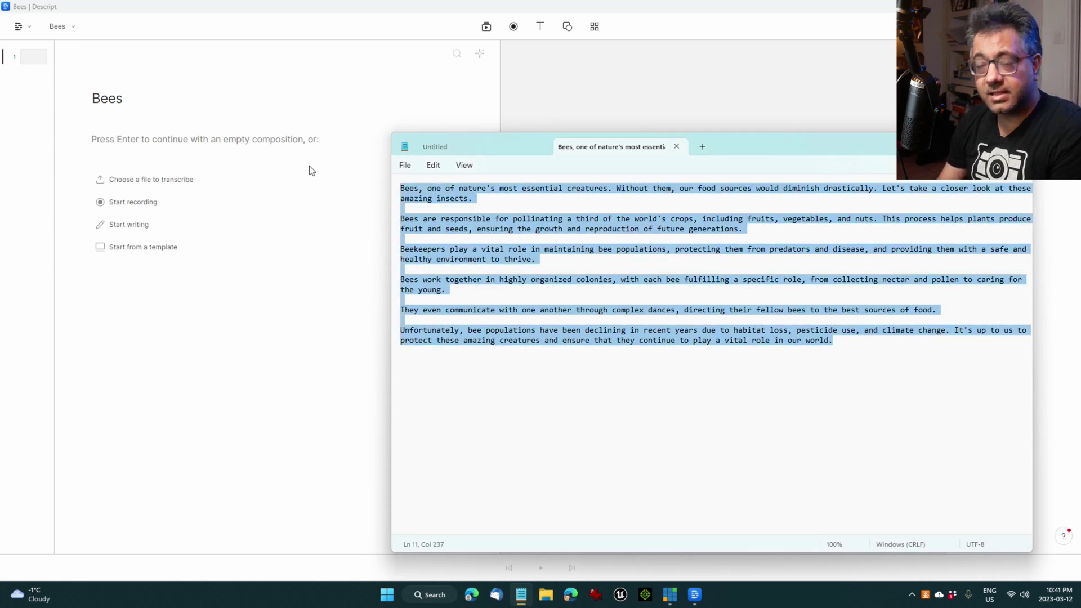
{"action": "left_click", "coordinate": [590, 119]}
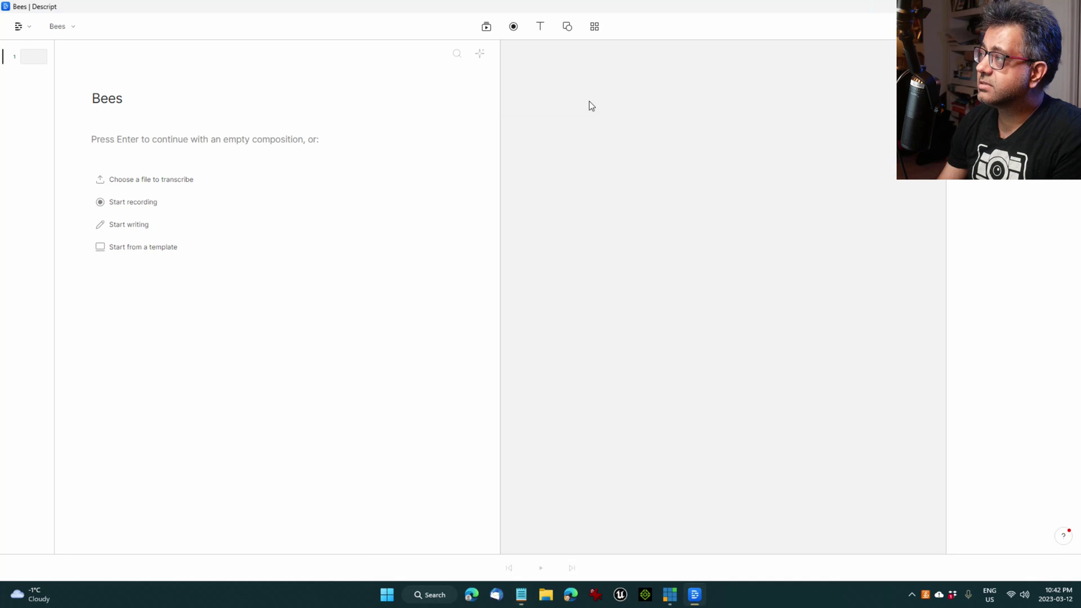
{"action": "left_click", "coordinate": [135, 231]}
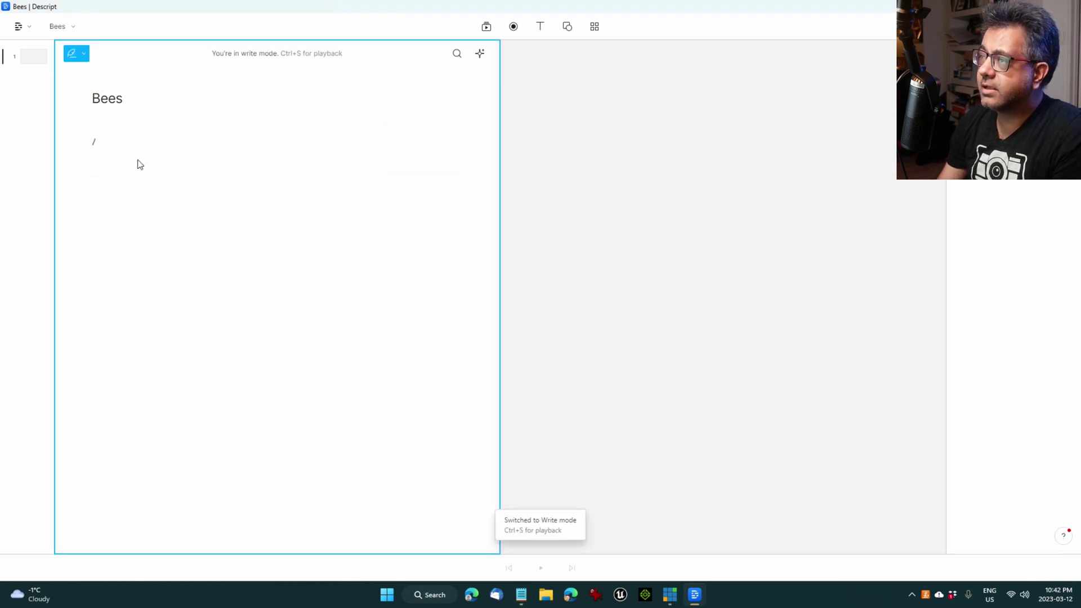
Paste the six-paragraph bee script, assign it the Elvis Growly voice, and play the narration.
{"action": "key", "text": "ctrl+v"}
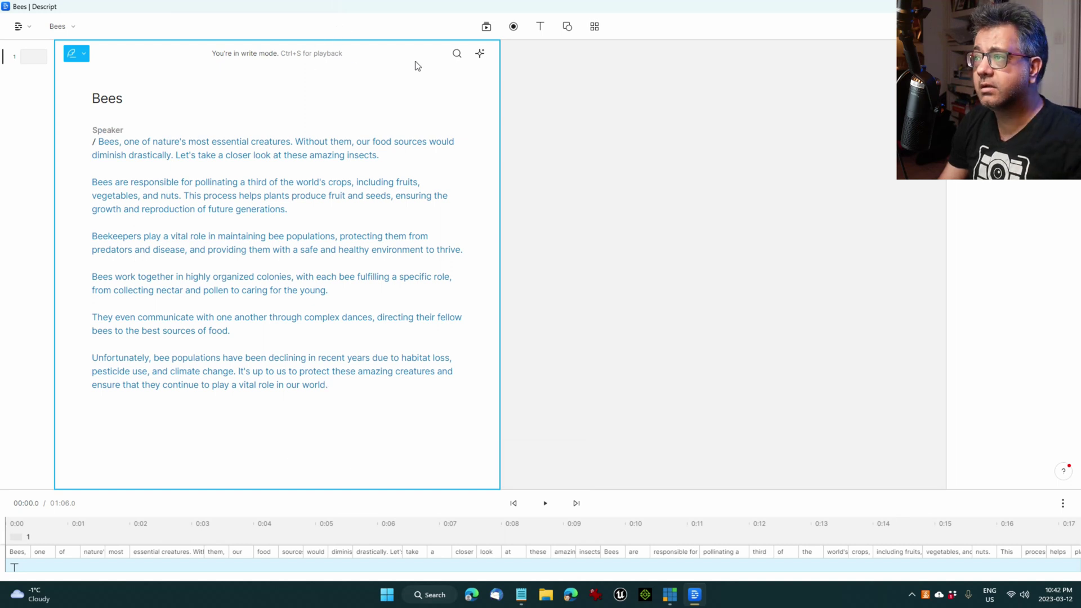
{"action": "left_click", "coordinate": [115, 132]}
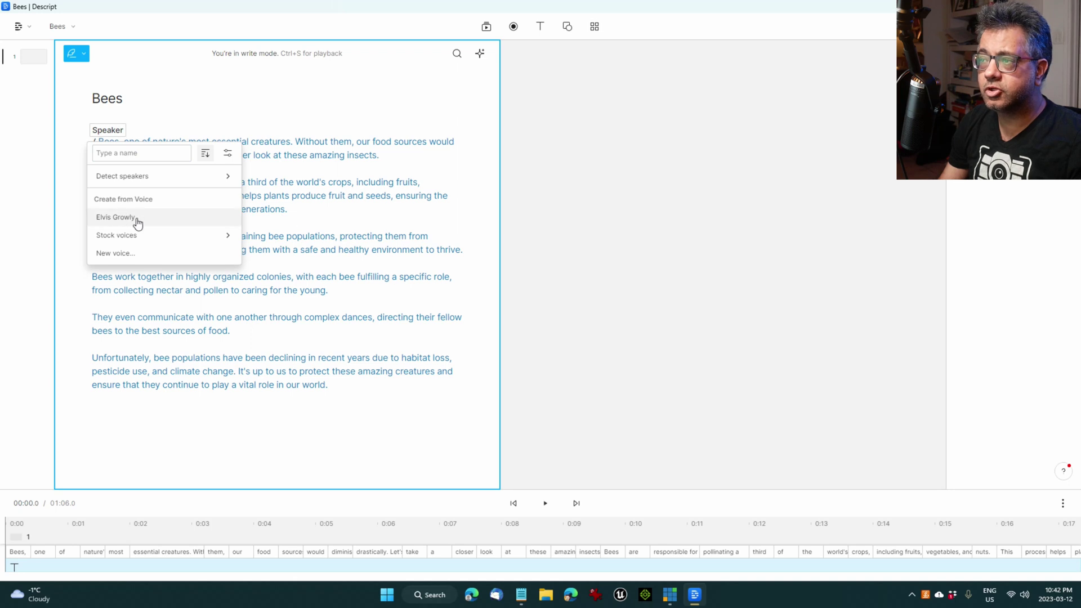
{"action": "mouse_move", "coordinate": [133, 236]}
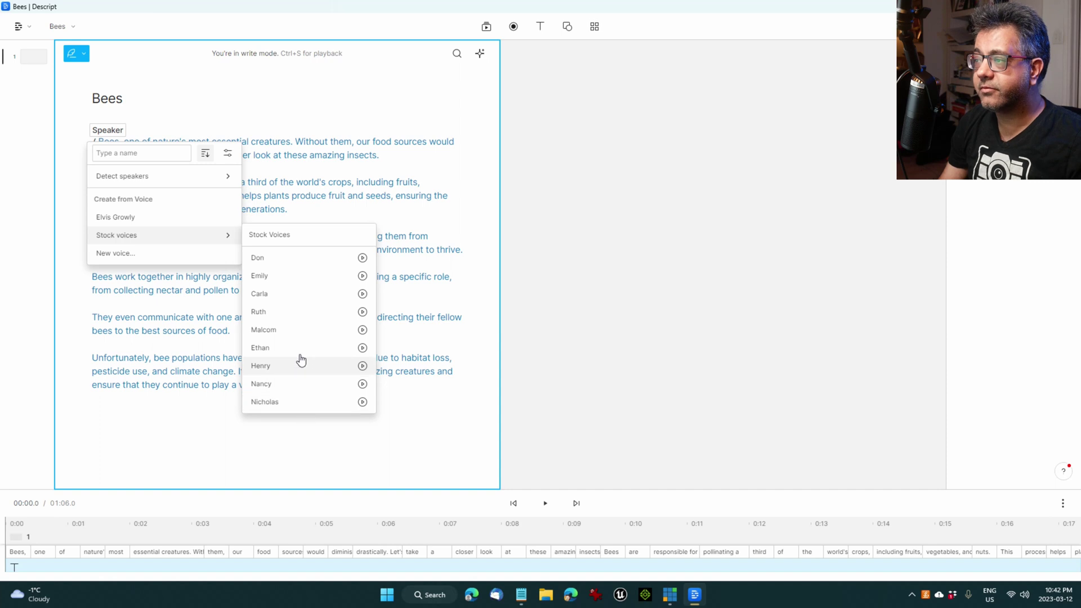
{"action": "left_click", "coordinate": [139, 221]}
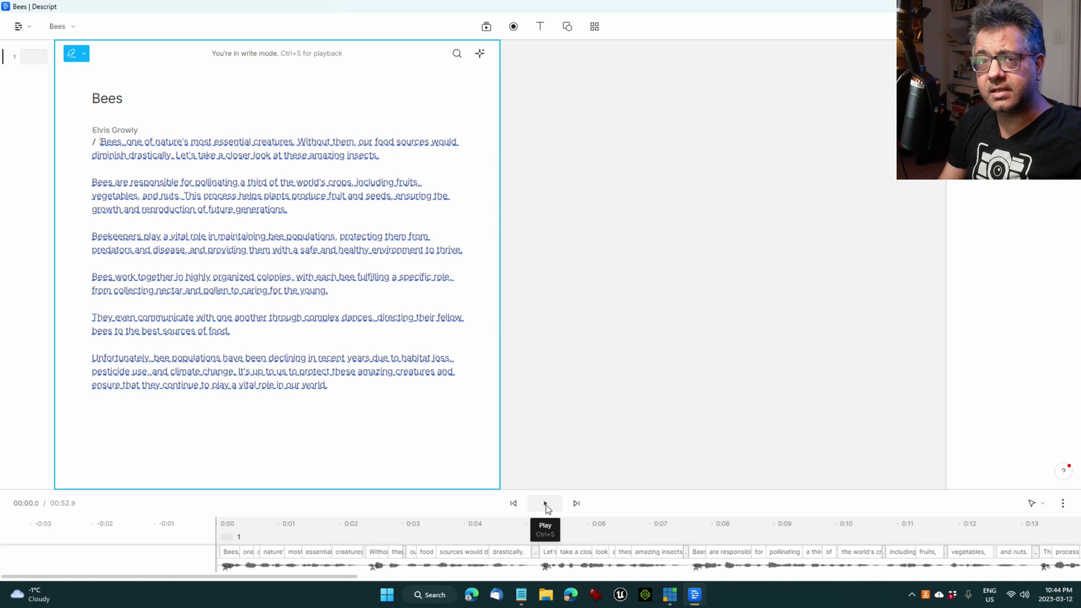
{"action": "left_click", "coordinate": [546, 505]}
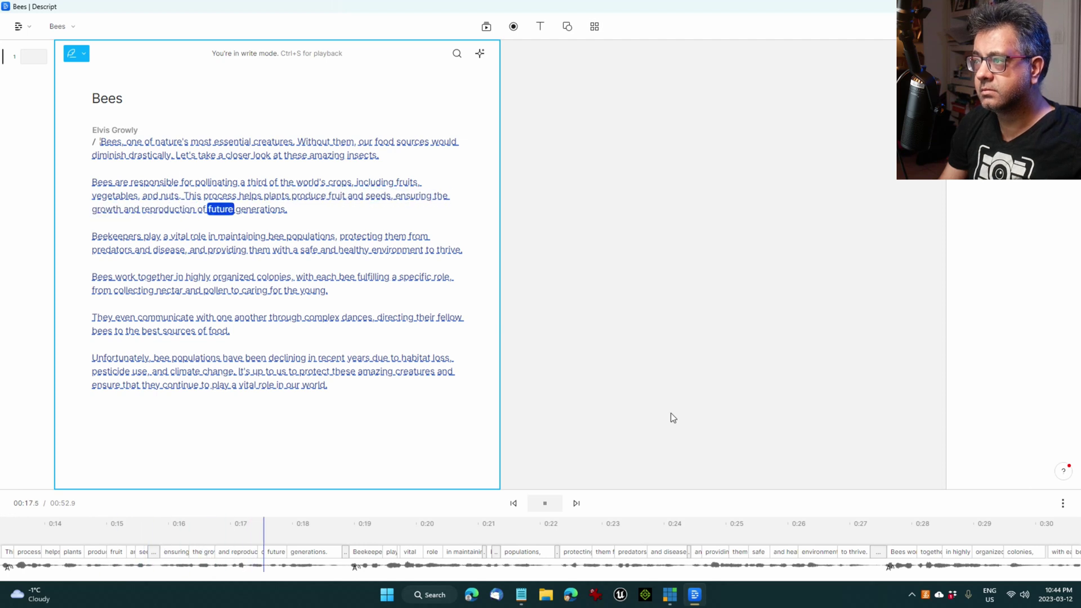
Stop the Bees narration playback after hearing the Elvis Growly version.
{"action": "key", "text": "ctrl+s"}
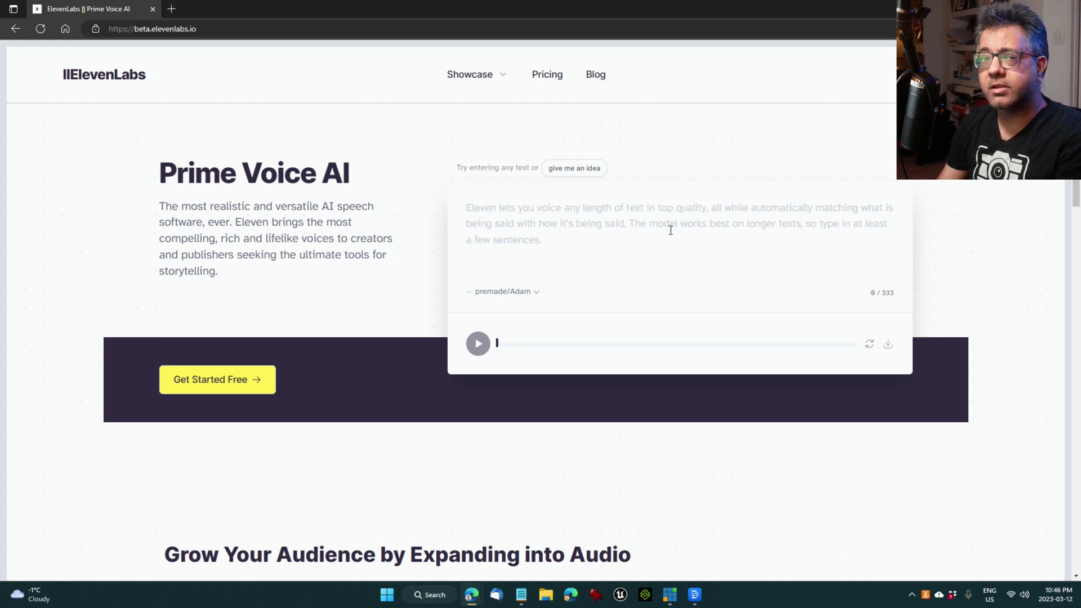
Browse the ElevenLabs page and look over the pricing plans.
{"action": "scroll", "coordinate": [698, 217], "scroll_direction": "down", "scroll_amount": 4}
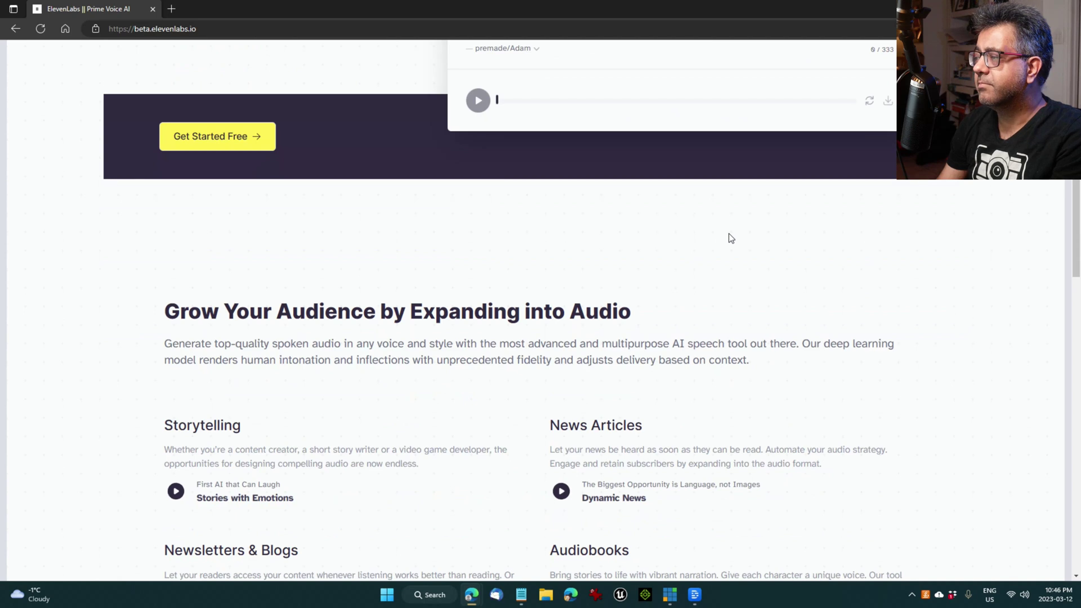
{"action": "scroll", "coordinate": [729, 237], "scroll_direction": "up", "scroll_amount": 4}
{"action": "left_click", "coordinate": [545, 74]}
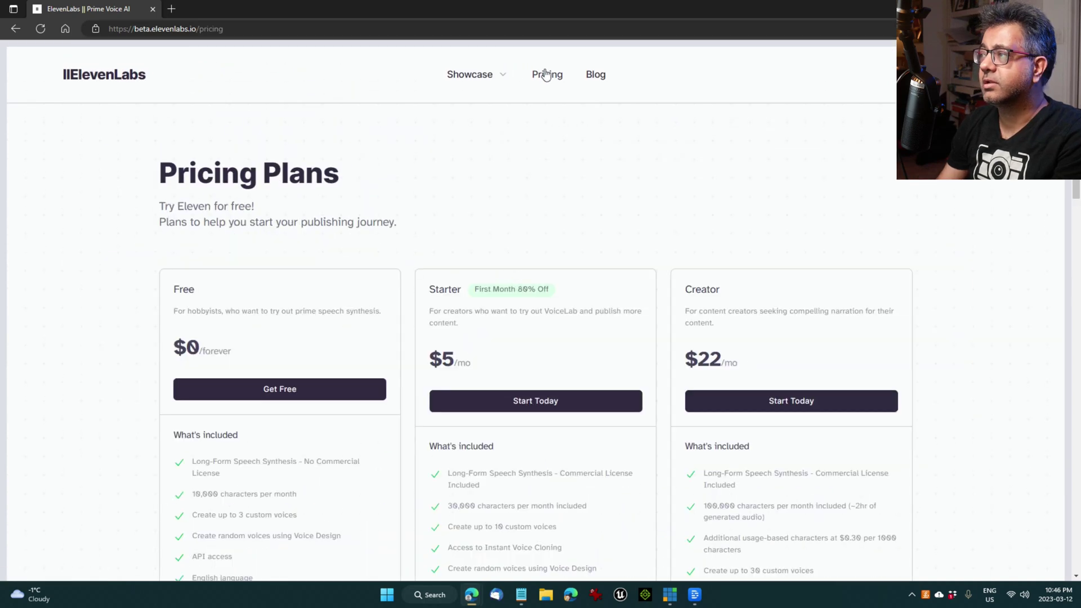
{"action": "scroll", "coordinate": [489, 259], "scroll_direction": "down", "scroll_amount": 3}
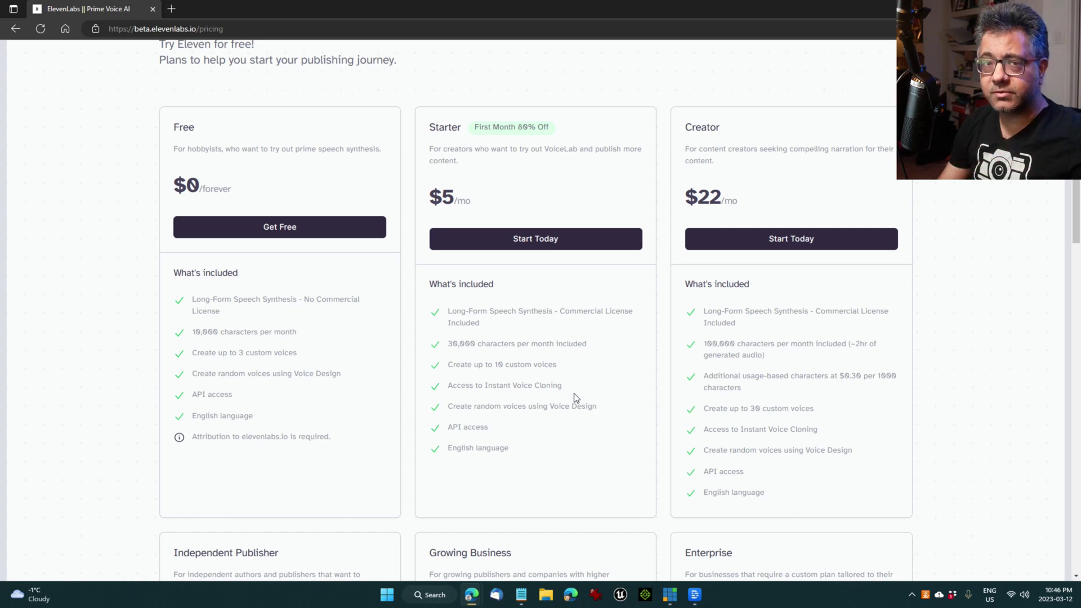
{"action": "scroll", "coordinate": [574, 394], "scroll_direction": "up", "scroll_amount": 3}
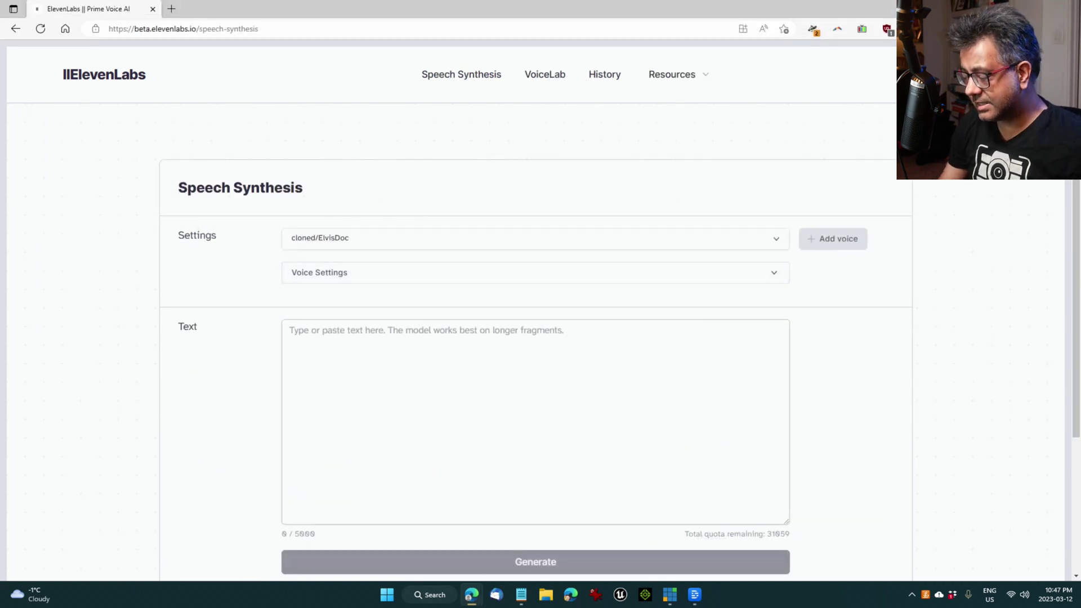
Copy the bee script from Notepad and paste it into the Speech Synthesis text box.
{"action": "key", "text": "alt+Tab"}
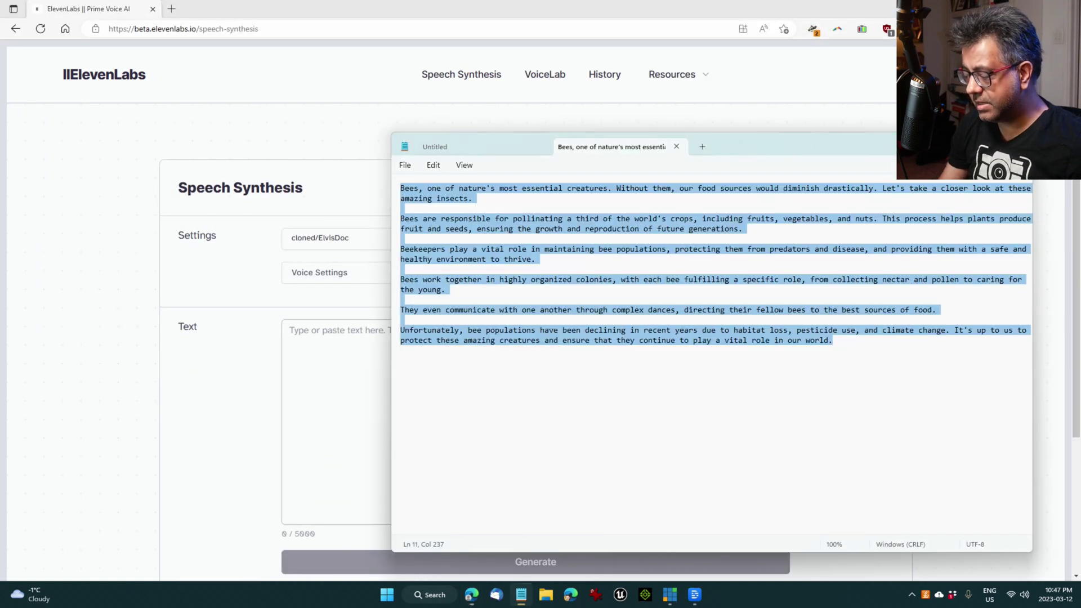
{"action": "right_click", "coordinate": [634, 314]}
{"action": "left_click", "coordinate": [664, 371]}
{"action": "left_click", "coordinate": [346, 392]}
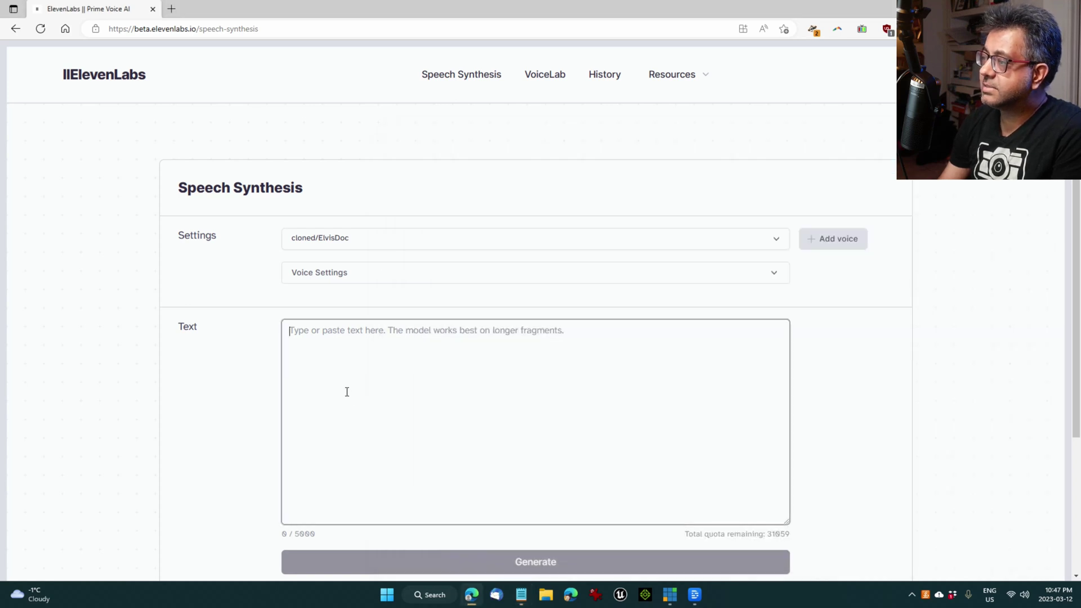
{"action": "key", "text": "ctrl+v"}
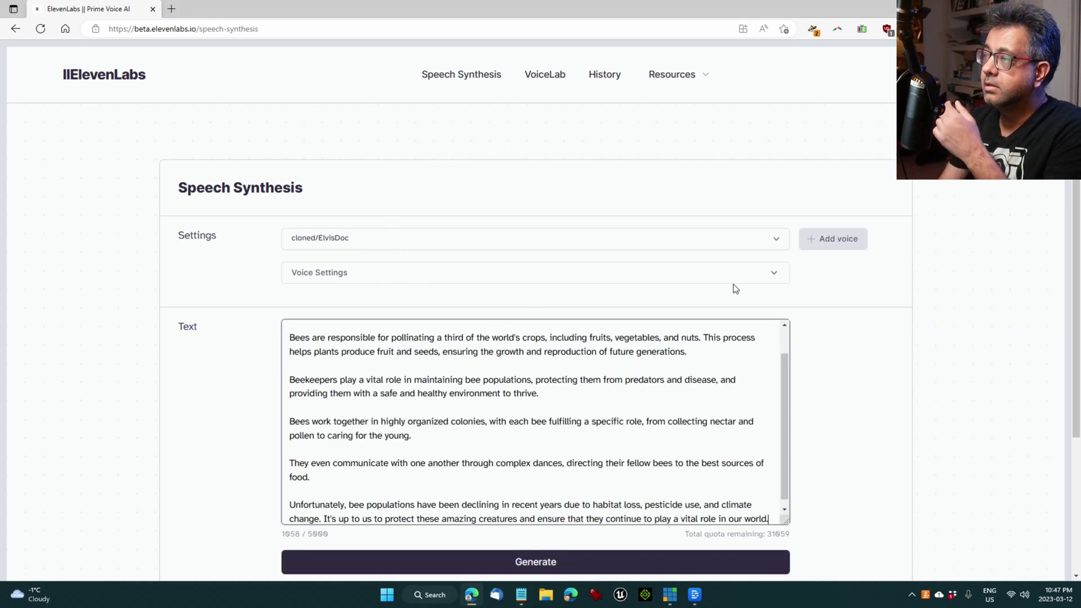
Browse the voice list and keep cloned/ElvisDoc as the narrating voice.
{"action": "left_click", "coordinate": [372, 243]}
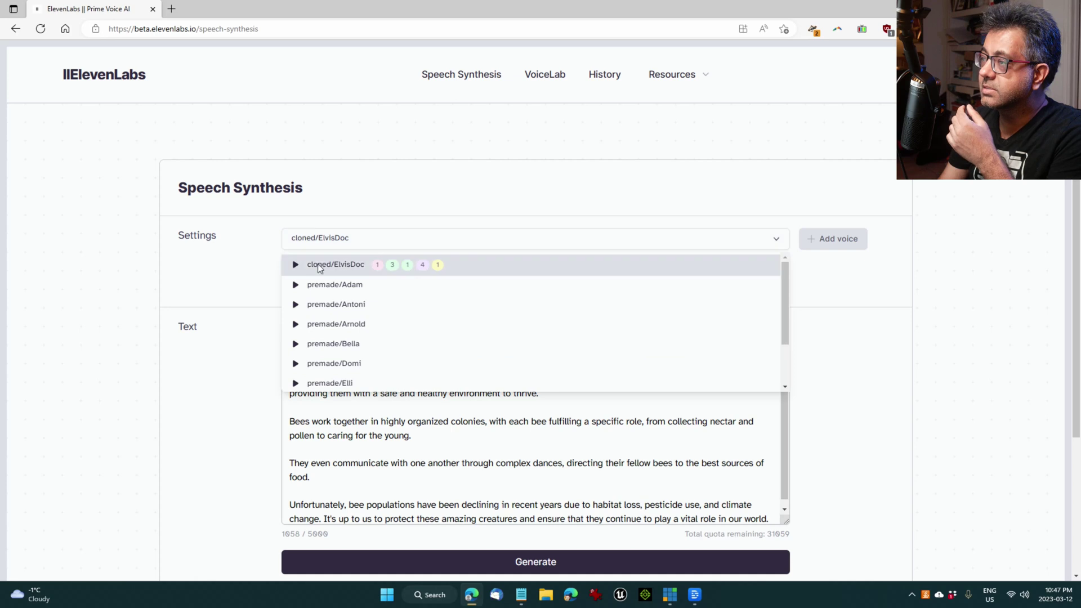
{"action": "scroll", "coordinate": [342, 324], "scroll_direction": "down", "scroll_amount": 2}
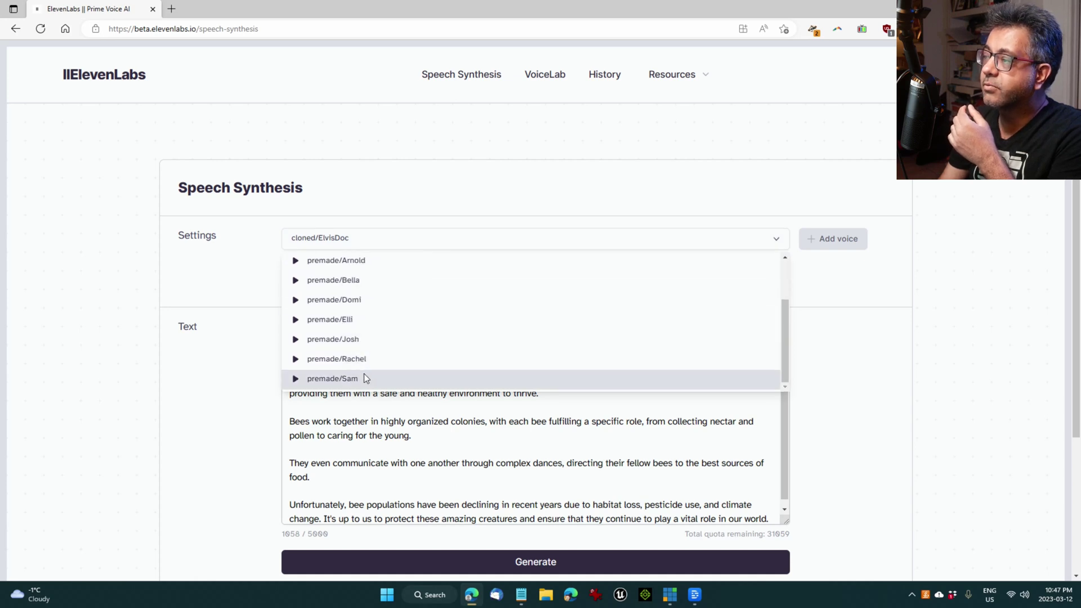
{"action": "scroll", "coordinate": [364, 372], "scroll_direction": "up", "scroll_amount": 3}
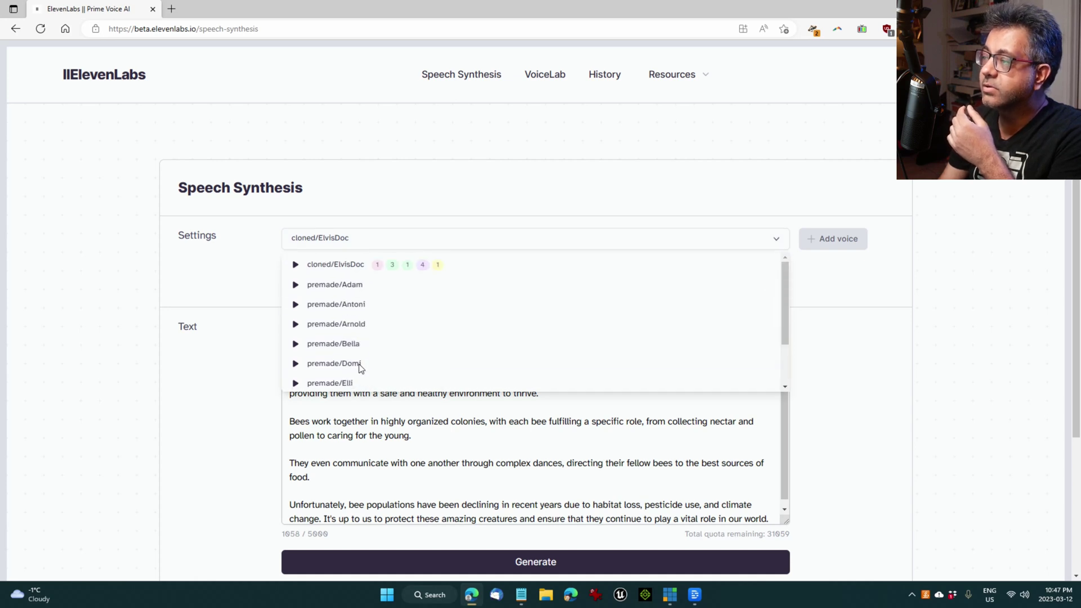
{"action": "left_click", "coordinate": [315, 264]}
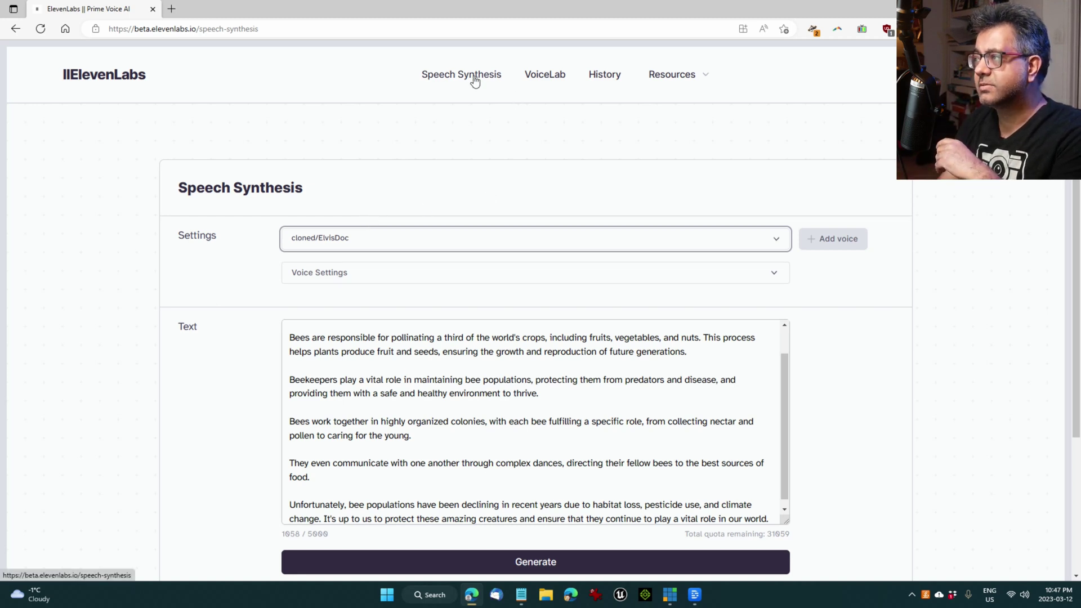
{"action": "left_click", "coordinate": [602, 168]}
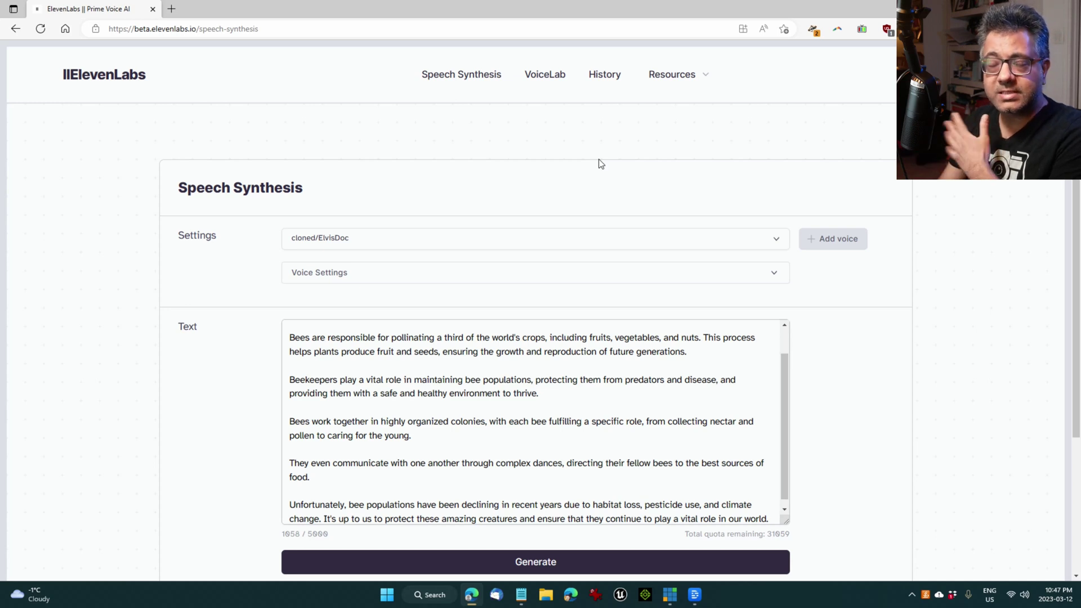
Generate the 1:07 bee narration in the ElvisDoc voice and download the audio file.
{"action": "scroll", "coordinate": [610, 298], "scroll_direction": "down", "scroll_amount": 3}
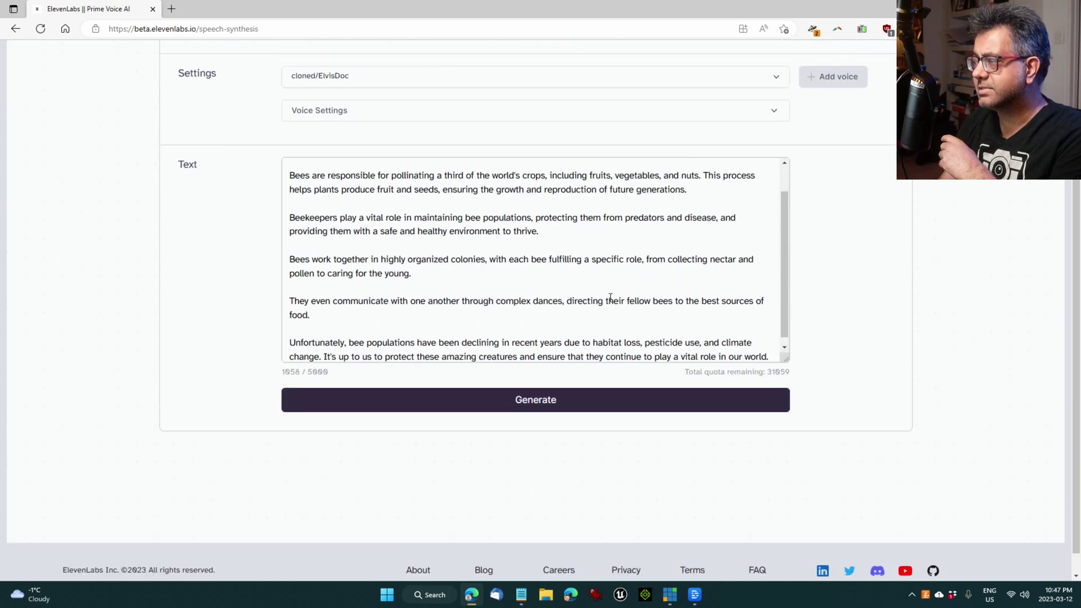
{"action": "left_click", "coordinate": [481, 401]}
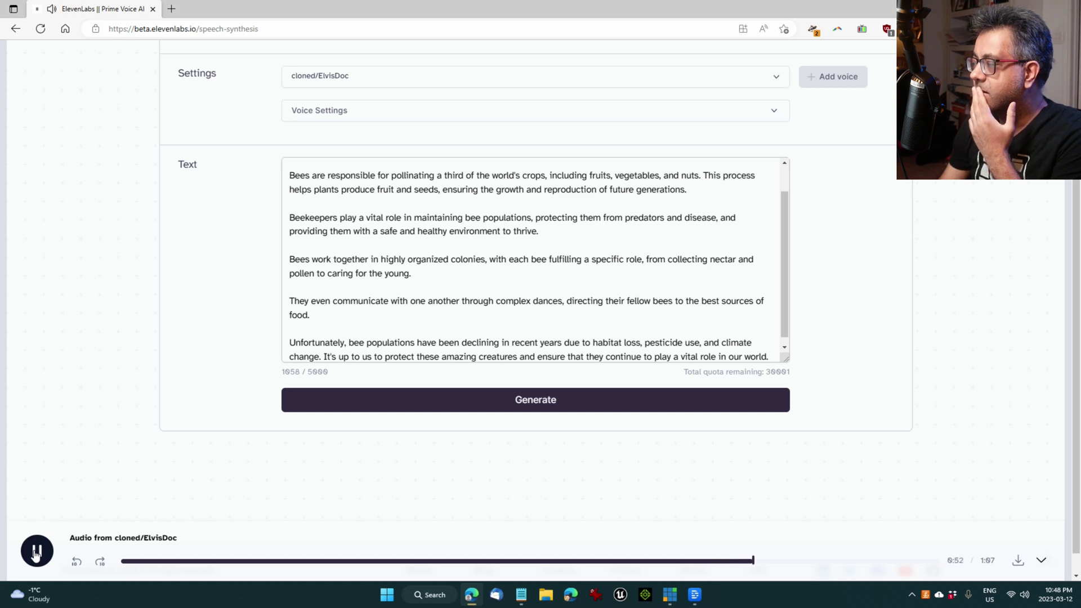
{"action": "left_click", "coordinate": [35, 553]}
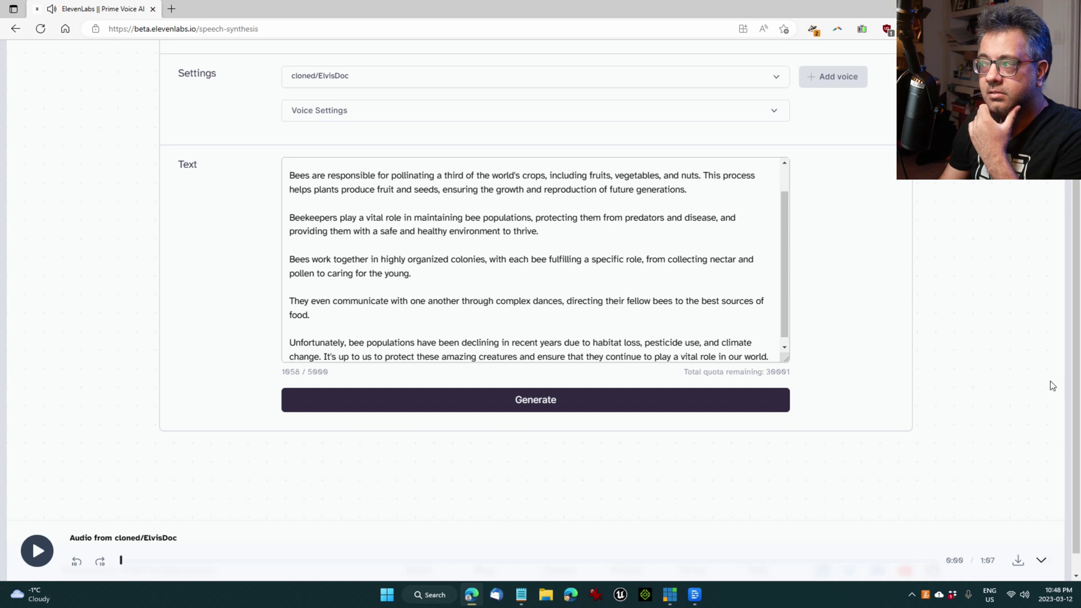
{"action": "left_click", "coordinate": [1018, 558]}
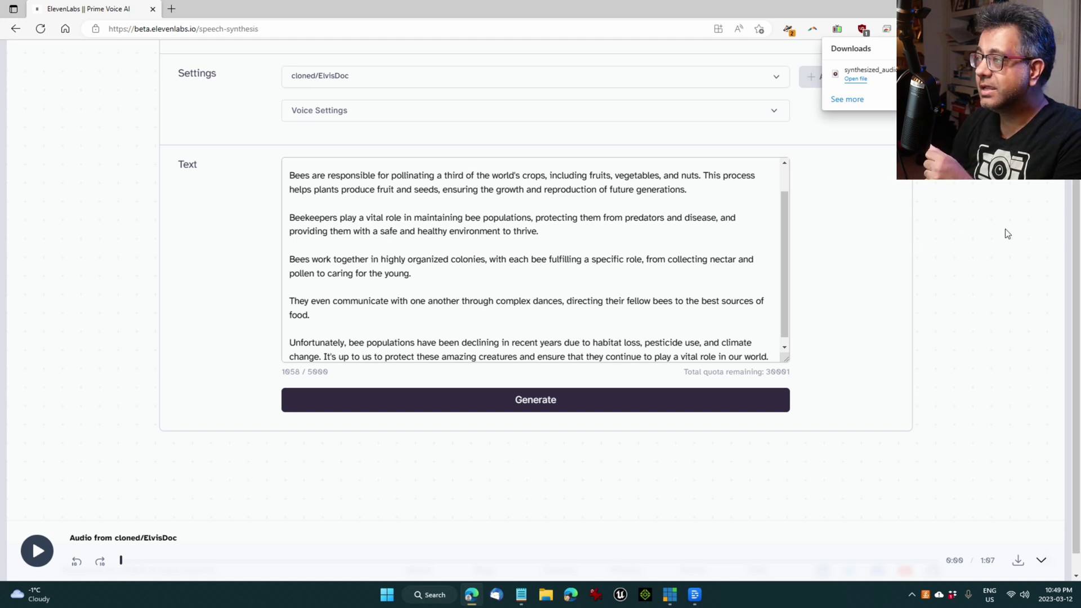
Expand Voice Settings to show Stability at its lowest and Clarity + Similarity at High.
{"action": "left_click", "coordinate": [776, 113]}
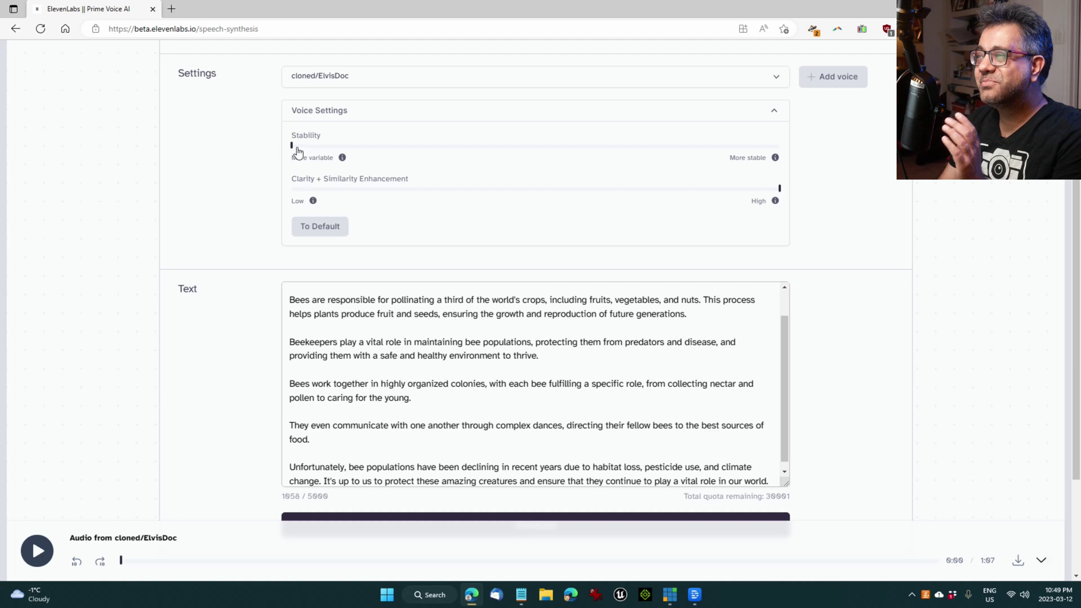
Move the Stability slider up to 79%, then settle it at about 47%.
{"action": "left_click_drag", "start_coordinate": [292, 145], "coordinate": [683, 158]}
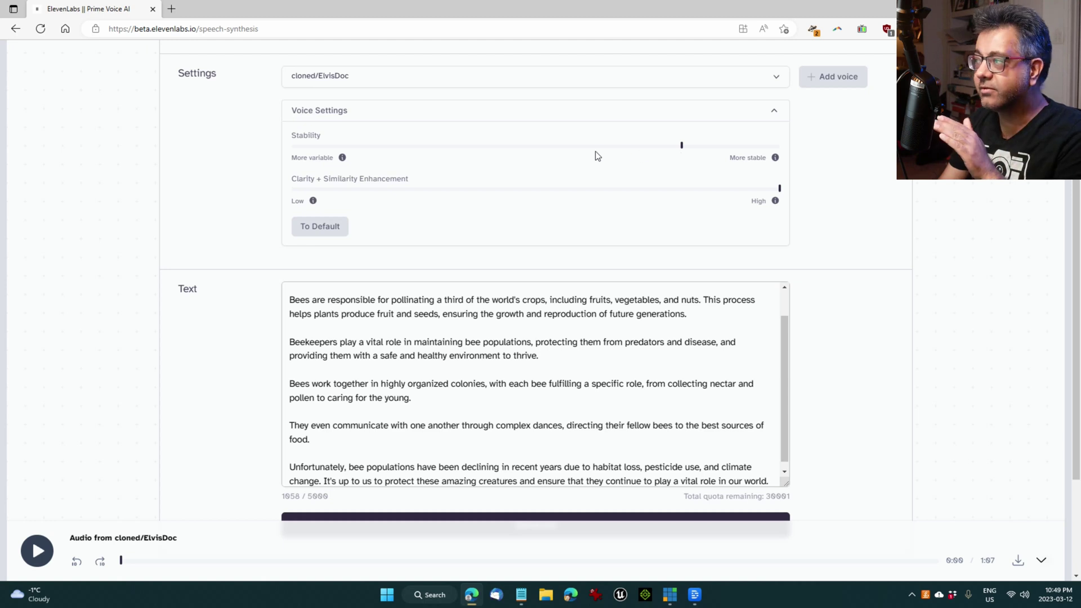
{"action": "mouse_move", "coordinate": [529, 150]}
{"action": "left_mouse_down"}
{"action": "mouse_move", "coordinate": [520, 150]}
{"action": "mouse_move", "coordinate": [533, 148]}
{"action": "left_mouse_up"}
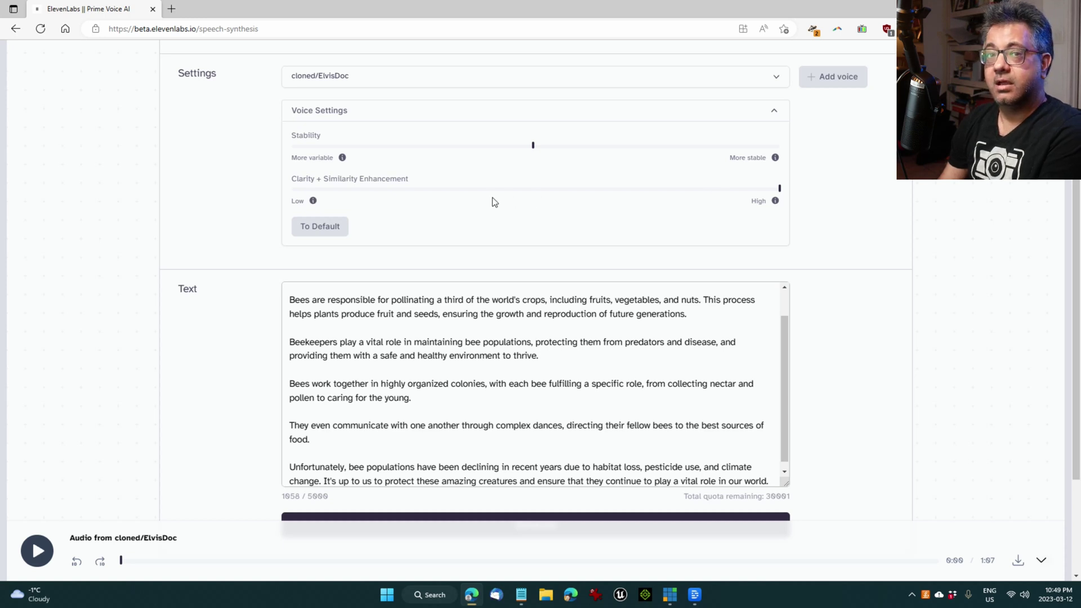
{"action": "scroll", "coordinate": [889, 186], "scroll_direction": "down", "scroll_amount": 3}
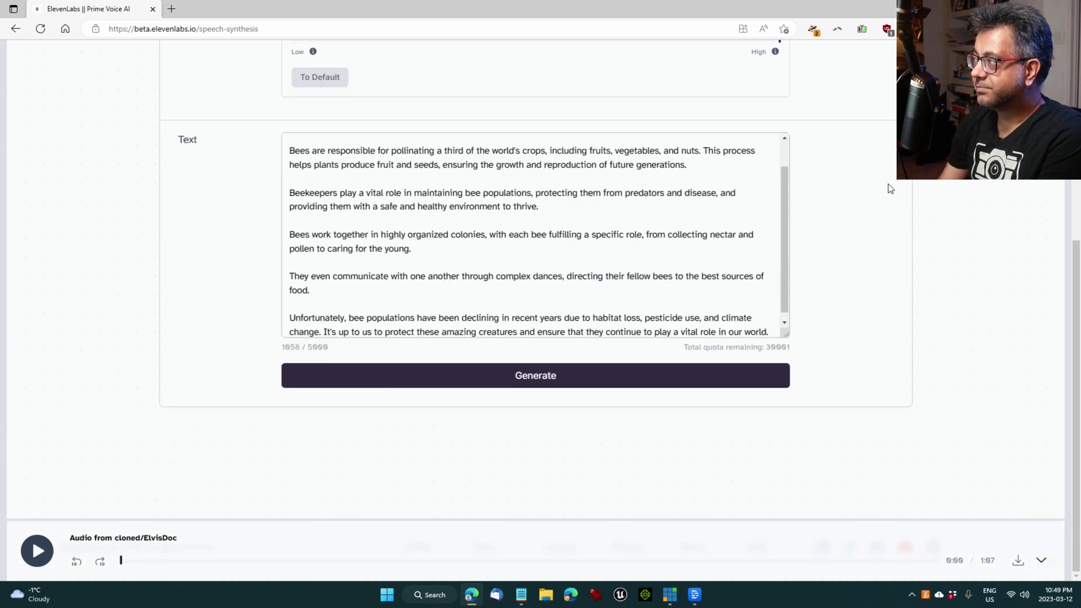
Regenerate the ElvisDoc bee narration at 47% stability, producing a new 1:07 clip.
{"action": "left_click", "coordinate": [535, 376]}
{"action": "scroll", "coordinate": [559, 430], "scroll_direction": "up", "scroll_amount": 2}
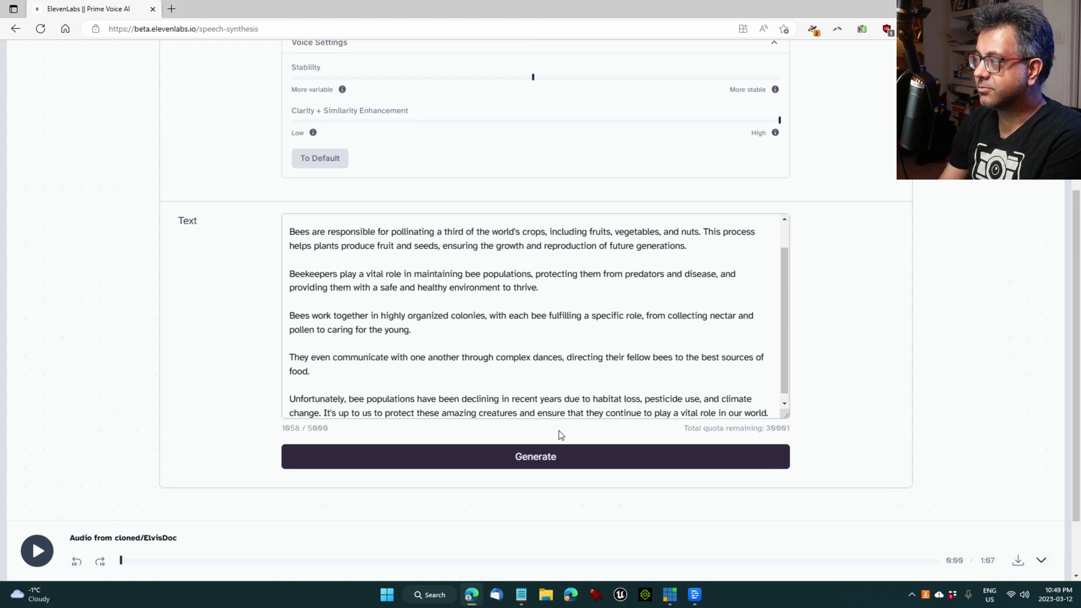
{"action": "left_click", "coordinate": [521, 459]}
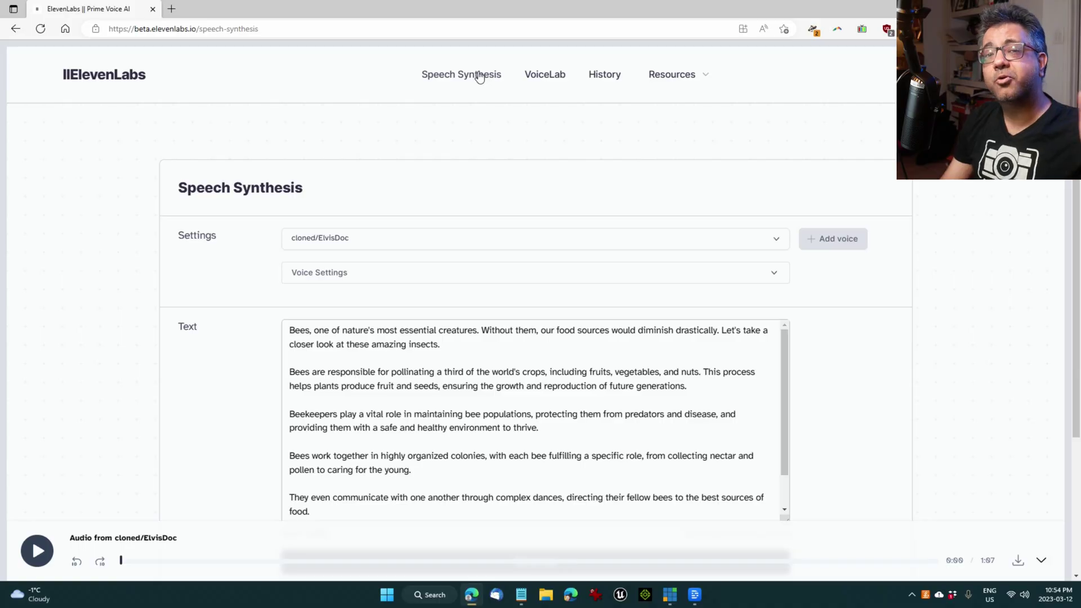
Go to VoiceLab to see the cloned ElvisDoc voice with its 3 samples.
{"action": "left_click", "coordinate": [548, 80]}
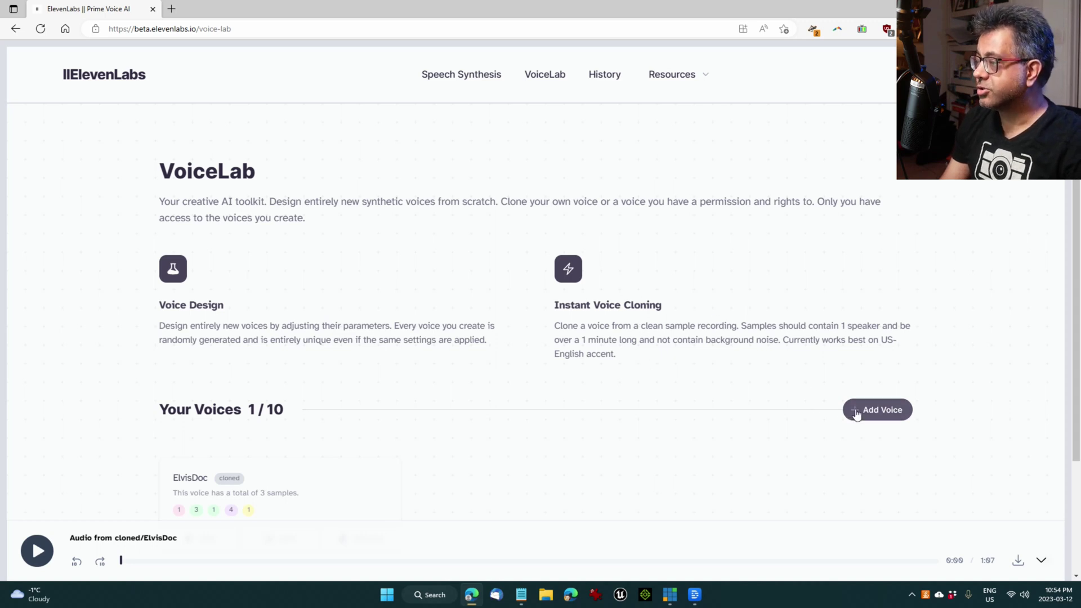
{"action": "scroll", "coordinate": [859, 411], "scroll_direction": "down", "scroll_amount": 2}
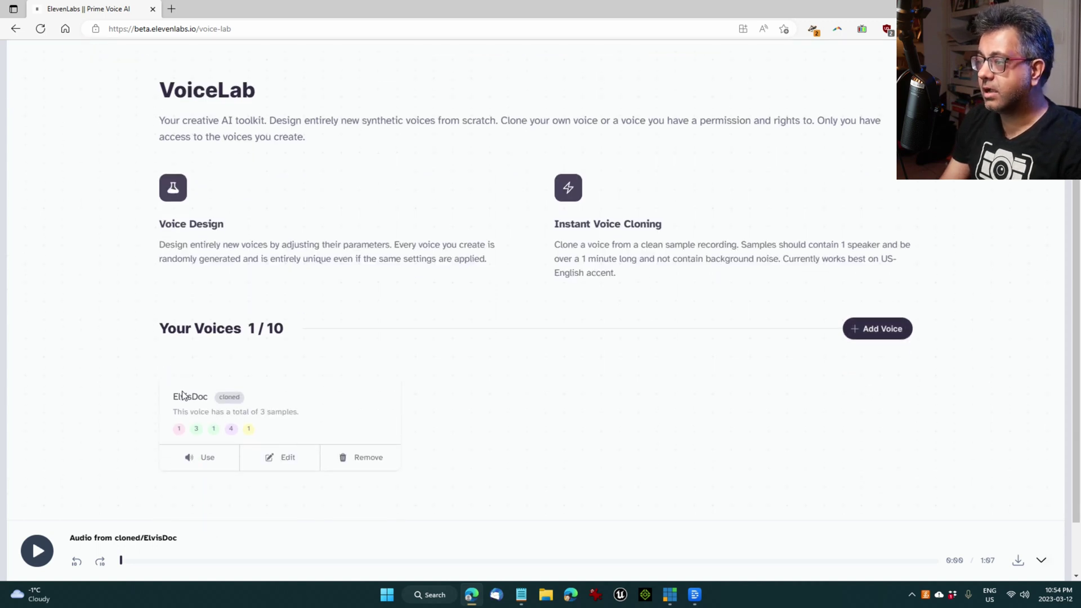
{"action": "left_click", "coordinate": [884, 333]}
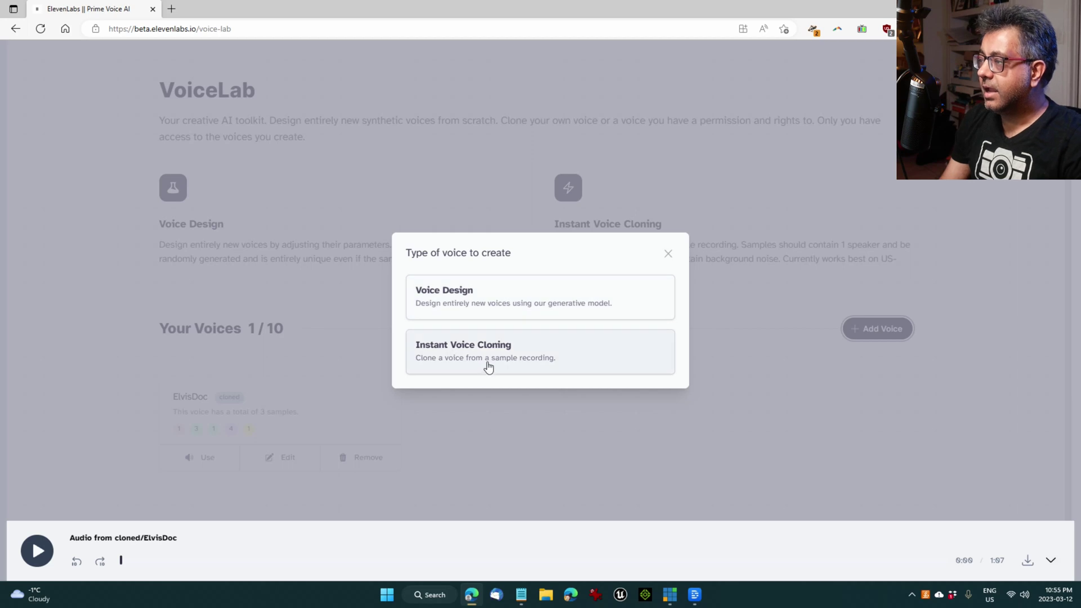
Start a voice clone named SwedishPirate and upload SwedishPirate01.mp3 as its sample.
{"action": "left_click", "coordinate": [455, 358]}
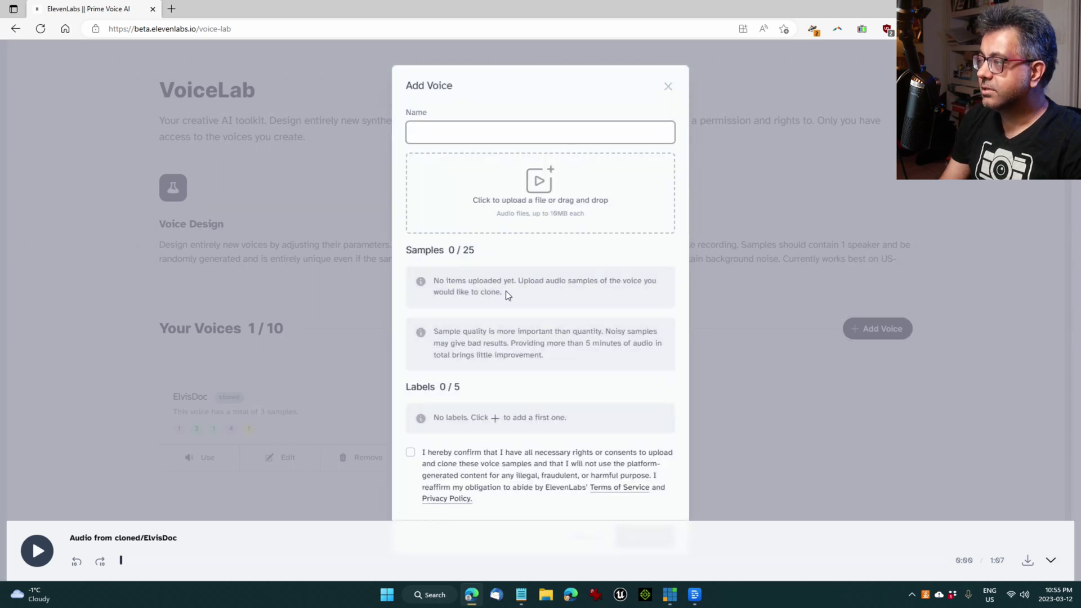
{"action": "left_click", "coordinate": [483, 140]}
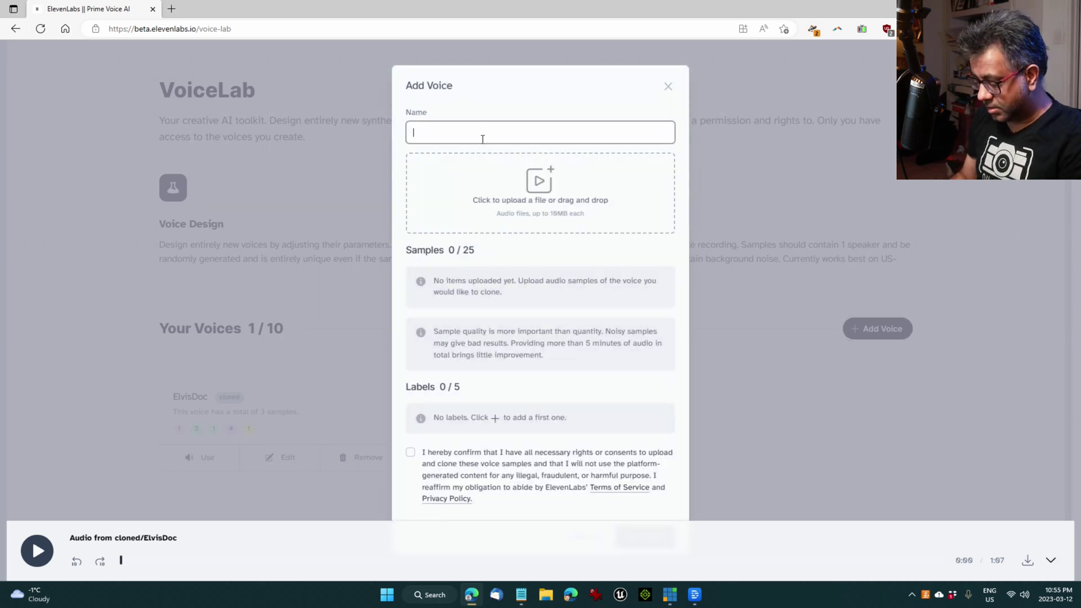
{"action": "type", "text": "SwedishPirate"}
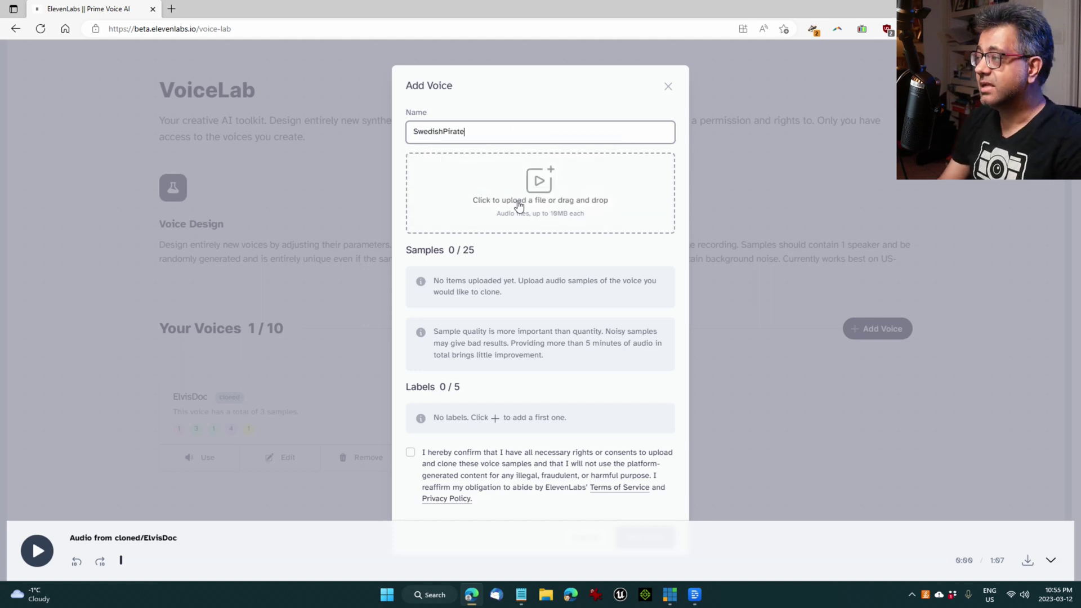
{"action": "left_click", "coordinate": [529, 198]}
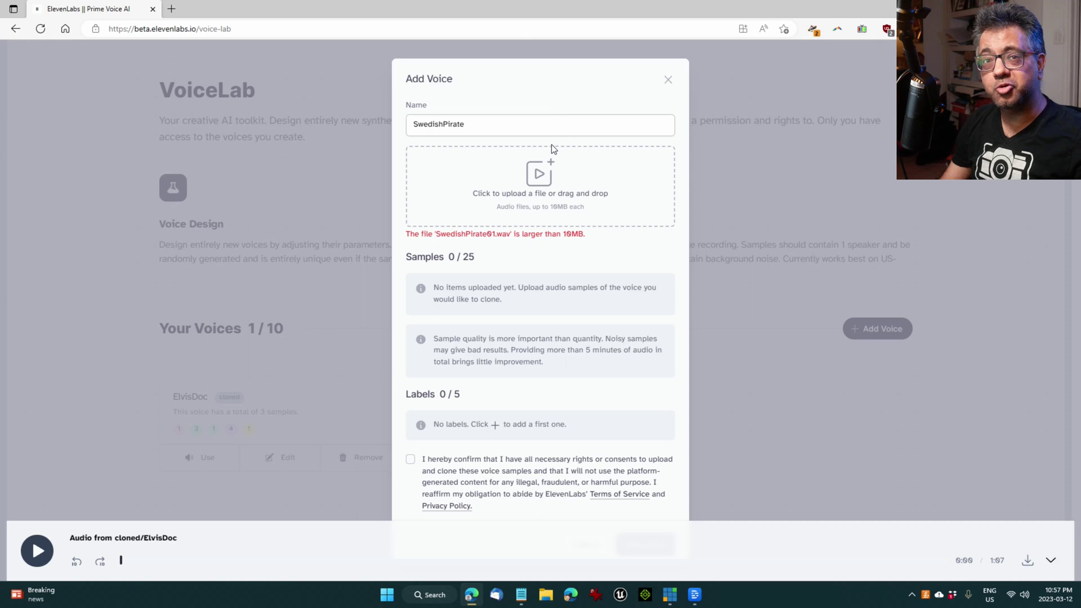
{"action": "left_click", "coordinate": [544, 186]}
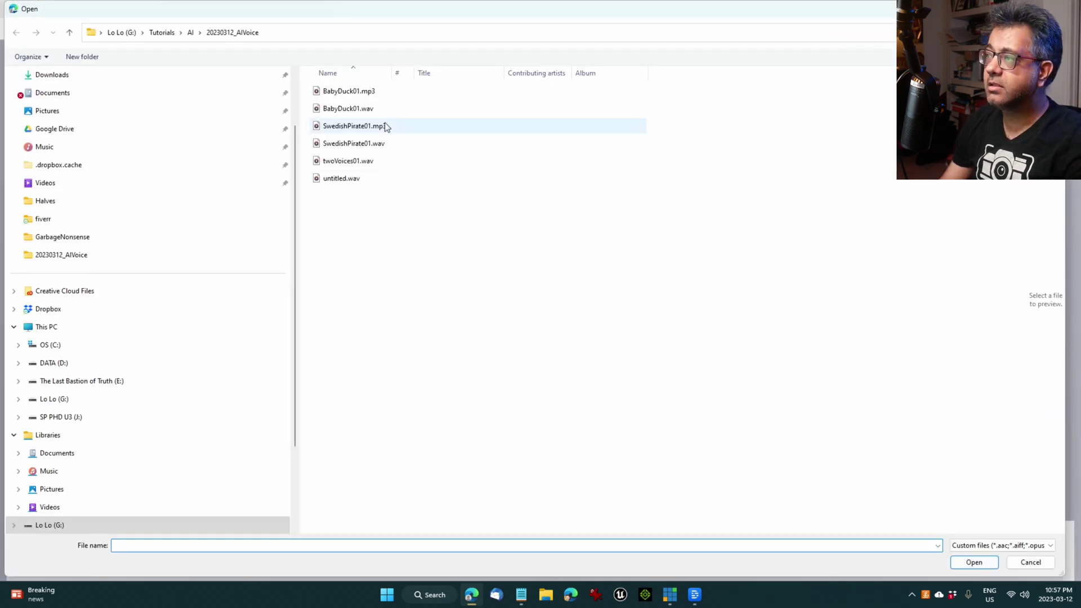
{"action": "double_click", "coordinate": [363, 127]}
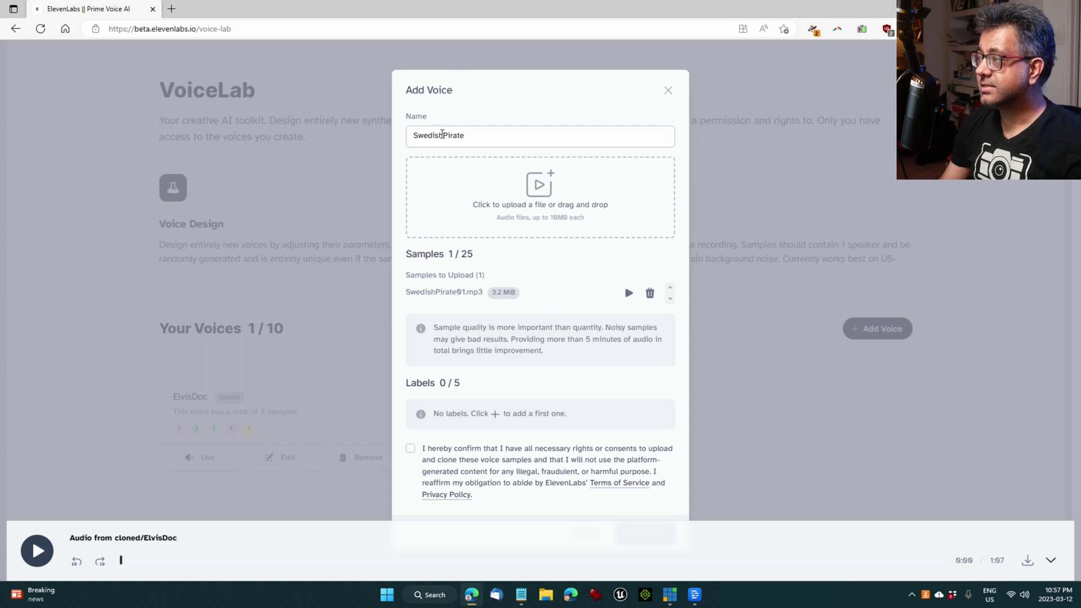
Add a pirate label, confirm the cloning-rights consent, and save the SwedishPirate voice.
{"action": "left_click", "coordinate": [442, 135]}
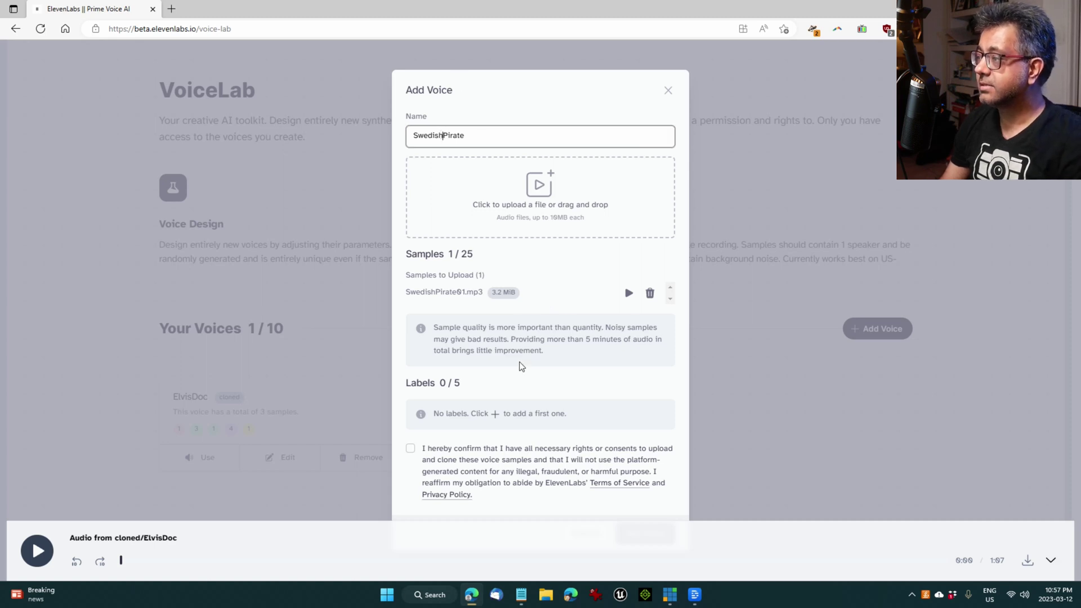
{"action": "left_click", "coordinate": [495, 414]}
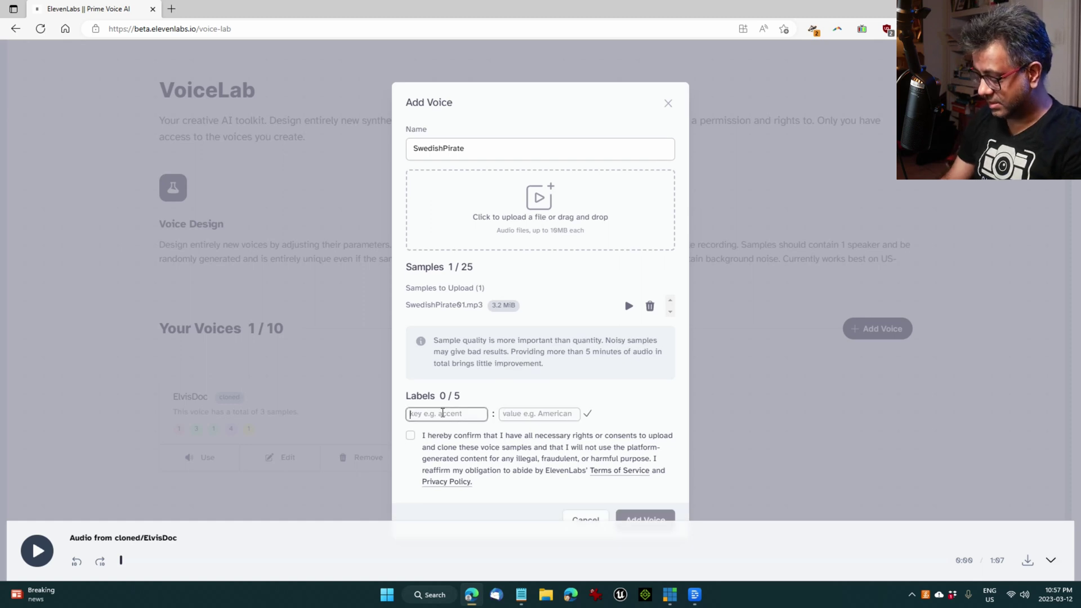
{"action": "type", "text": "pirate"}
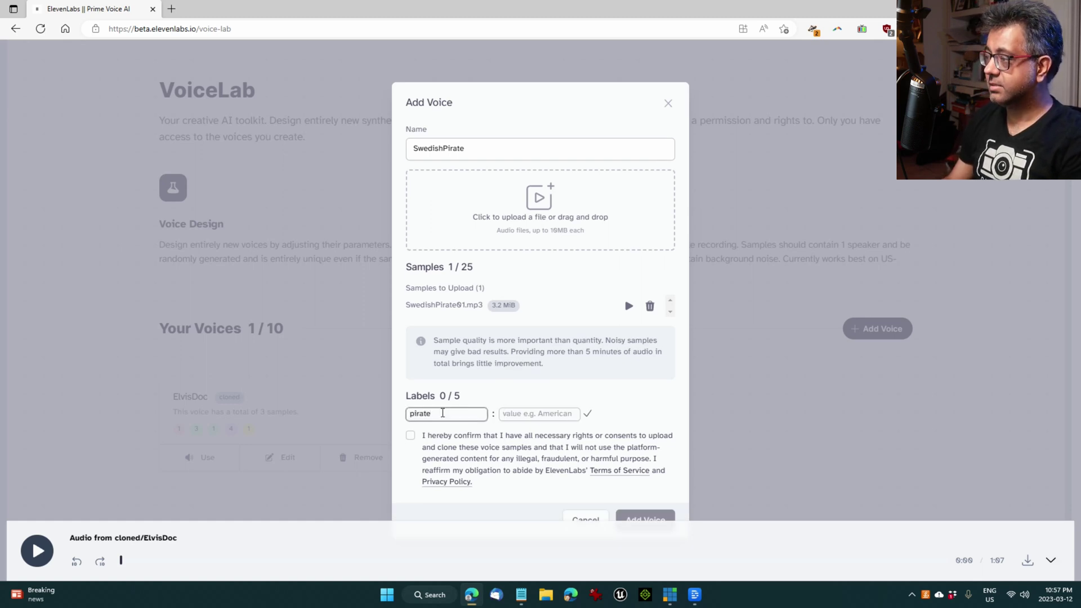
{"action": "left_click", "coordinate": [511, 415]}
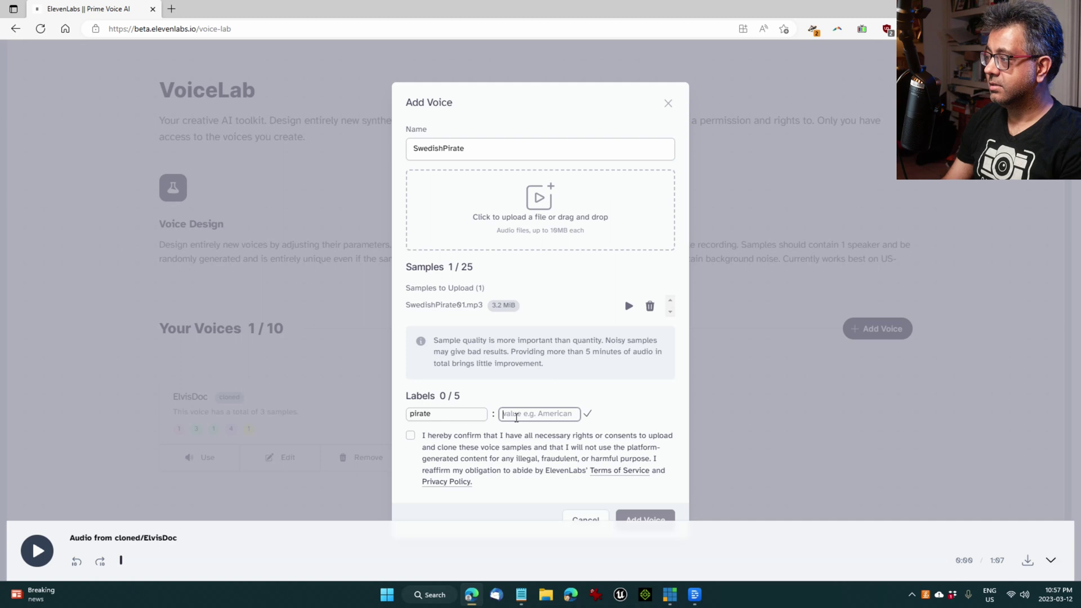
{"action": "left_click", "coordinate": [411, 438]}
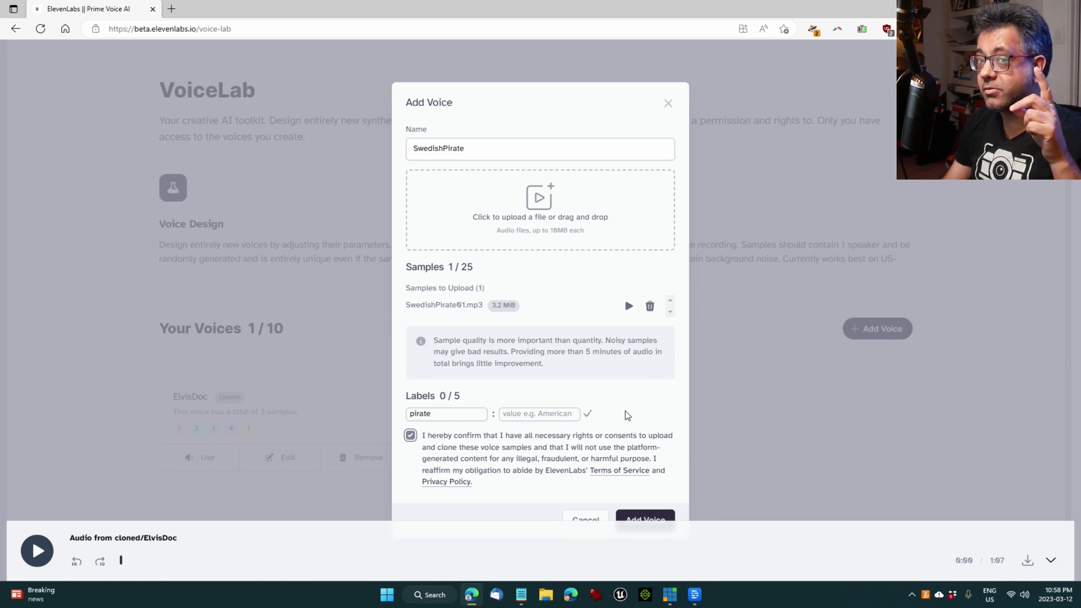
{"action": "left_click", "coordinate": [636, 515]}
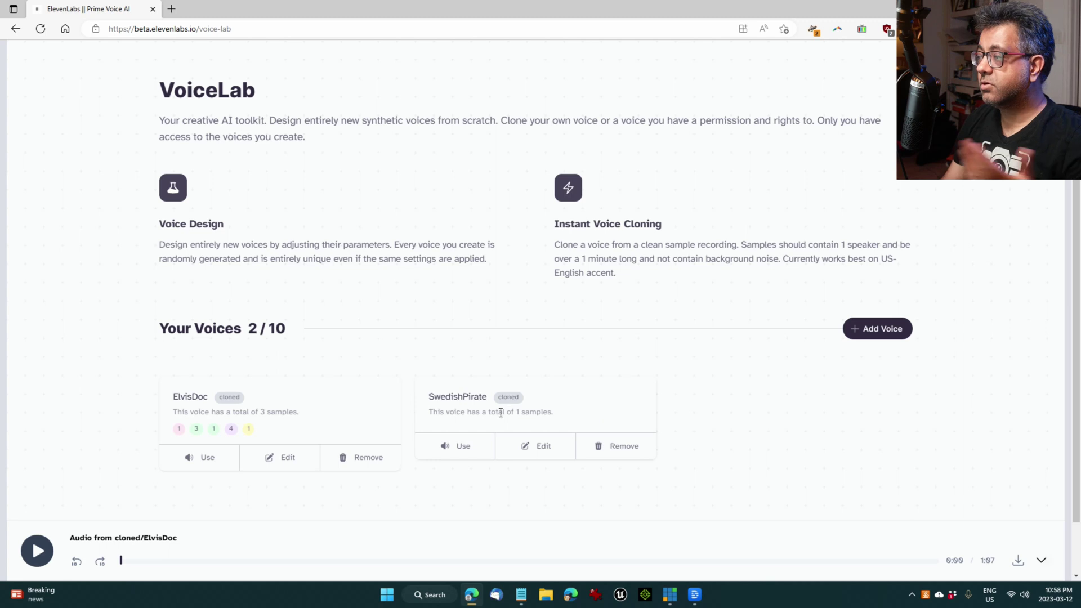
Try SwedishPirate in Speech Synthesis, then start a Baby Duck clone with the BabyDuck sample.
{"action": "left_click", "coordinate": [455, 450]}
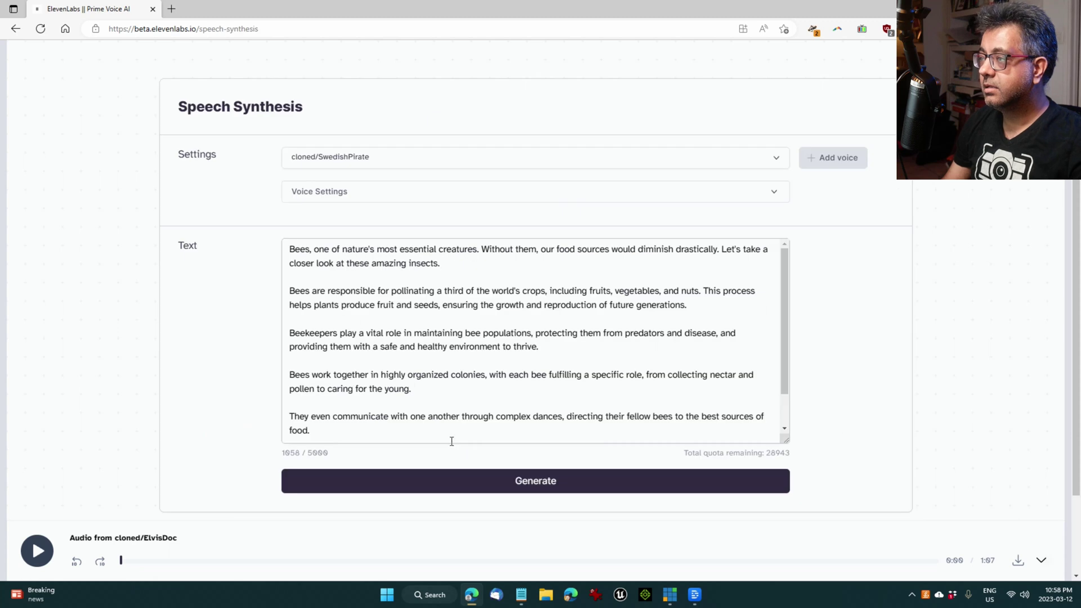
{"action": "left_click", "coordinate": [16, 28]}
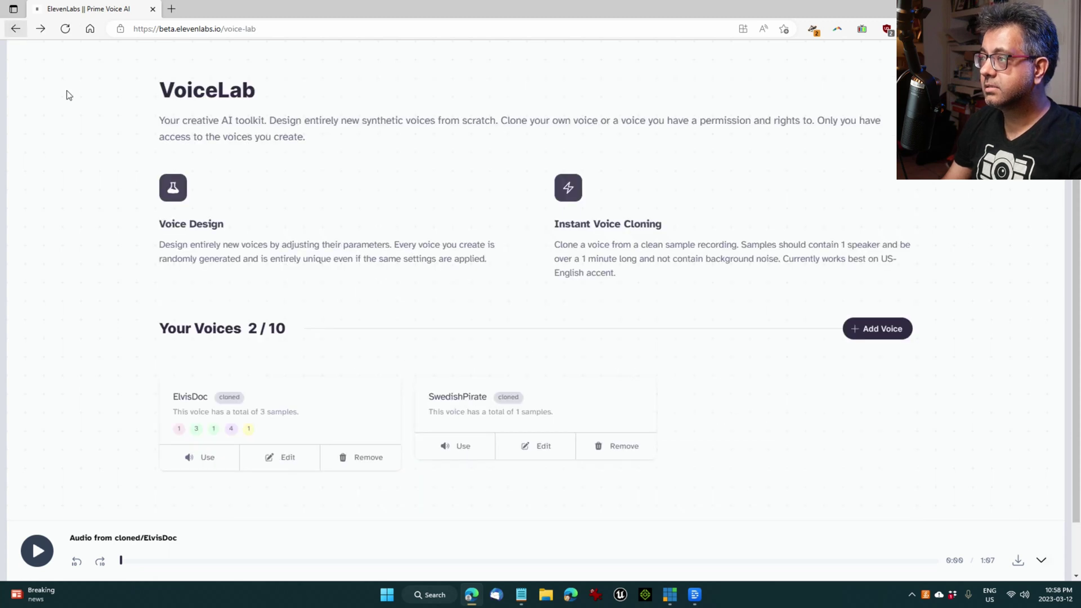
{"action": "left_click", "coordinate": [890, 332]}
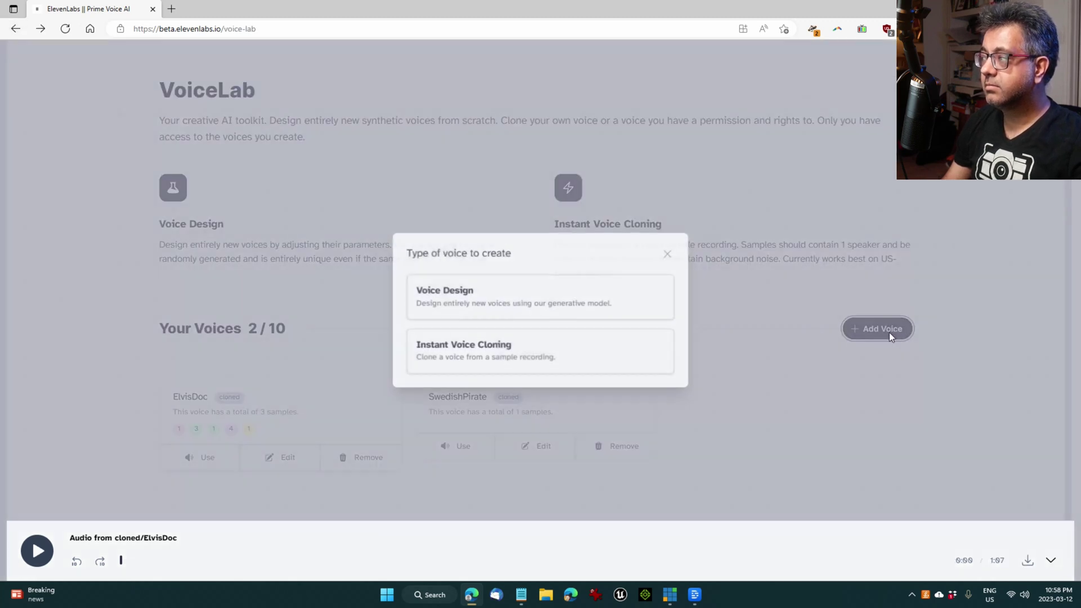
{"action": "left_click", "coordinate": [502, 344]}
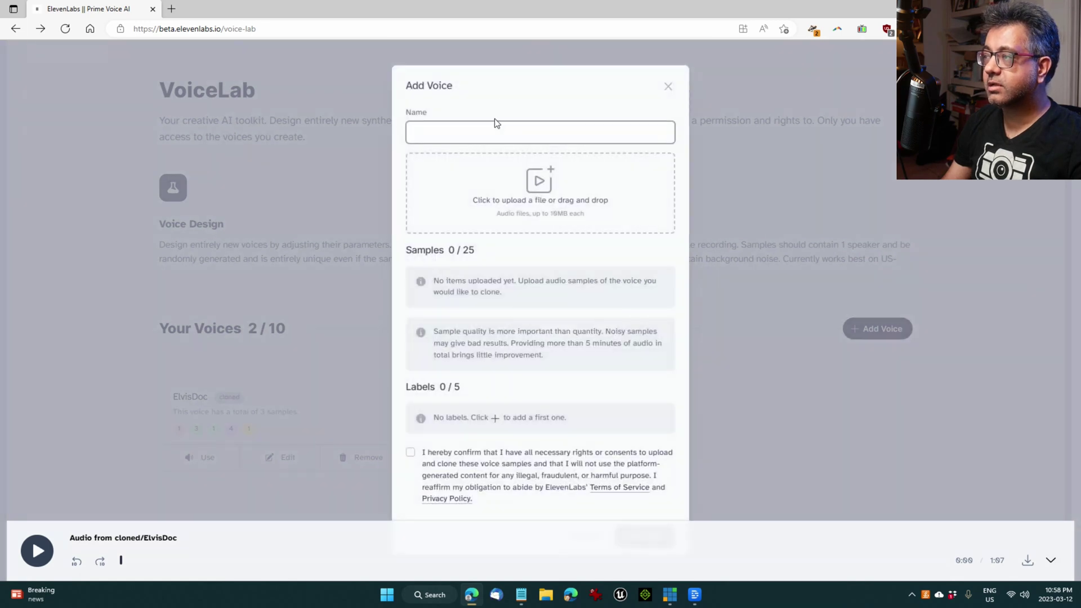
{"action": "type", "text": "Baby Duck"}
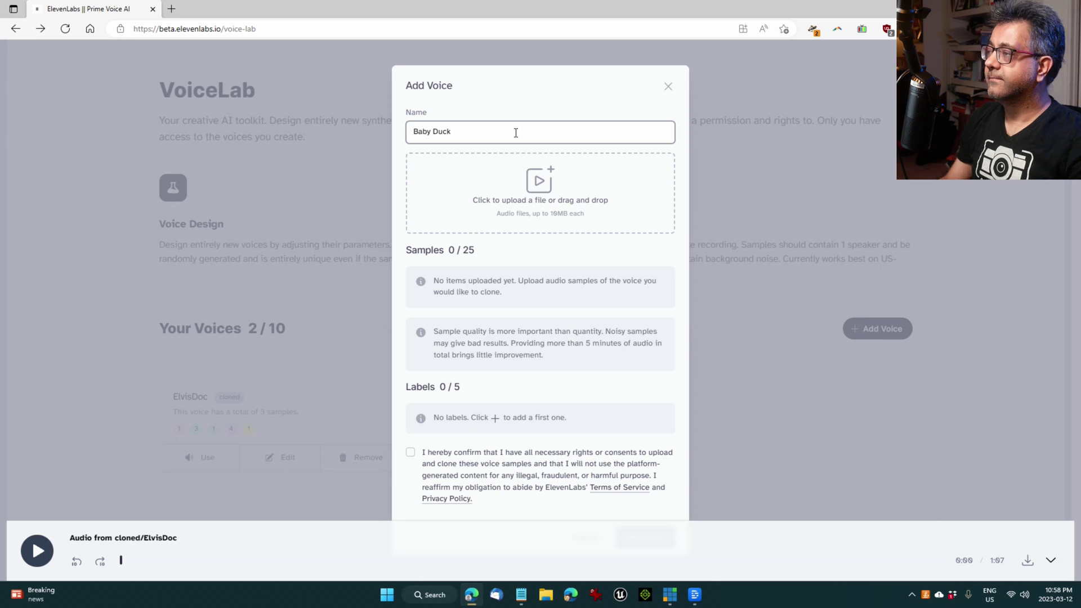
{"action": "left_click", "coordinate": [564, 202]}
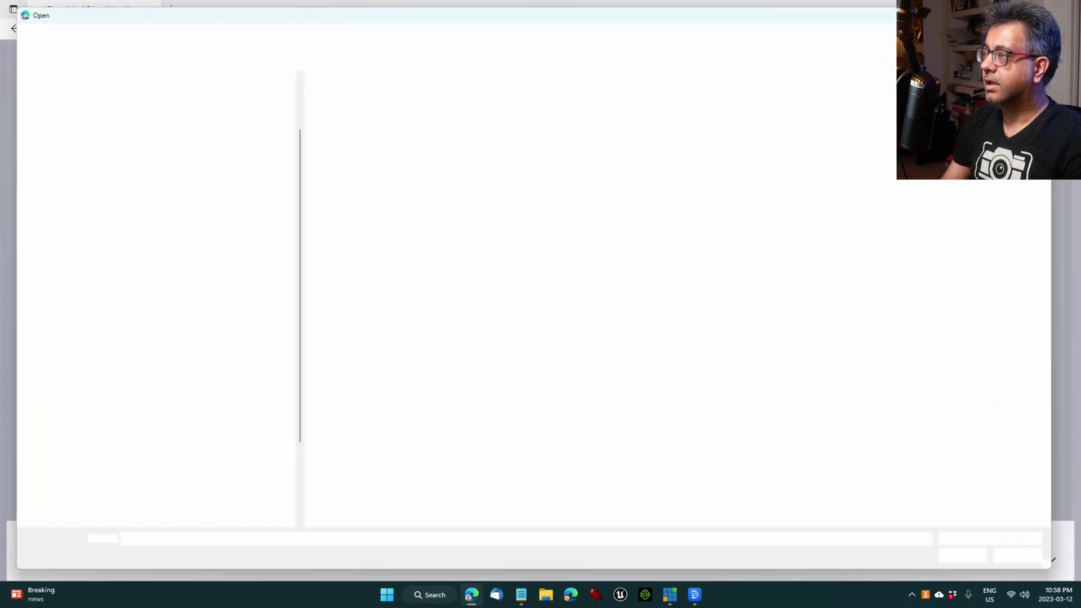
{"action": "double_click", "coordinate": [379, 90]}
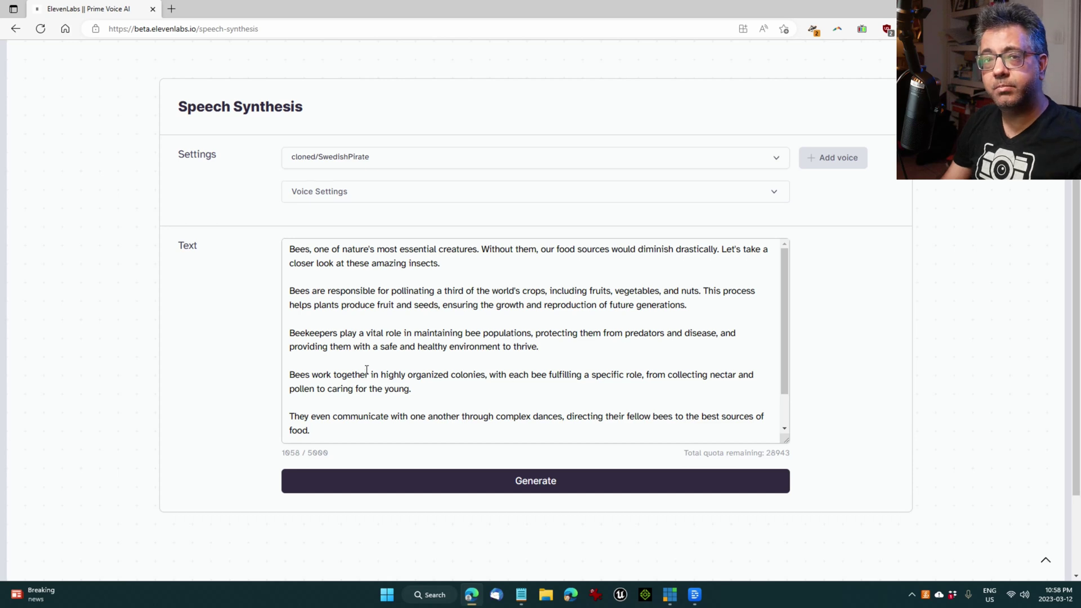
Generate the bees narration with the cloned SwedishPirate voice.
{"action": "left_click", "coordinate": [412, 484]}
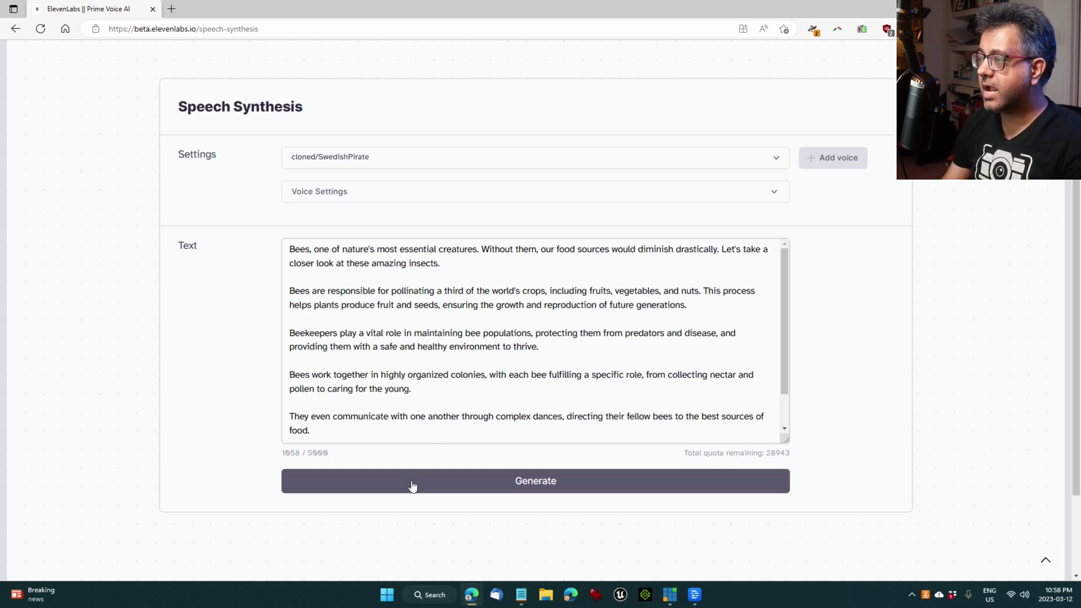
{"action": "left_click", "coordinate": [413, 485]}
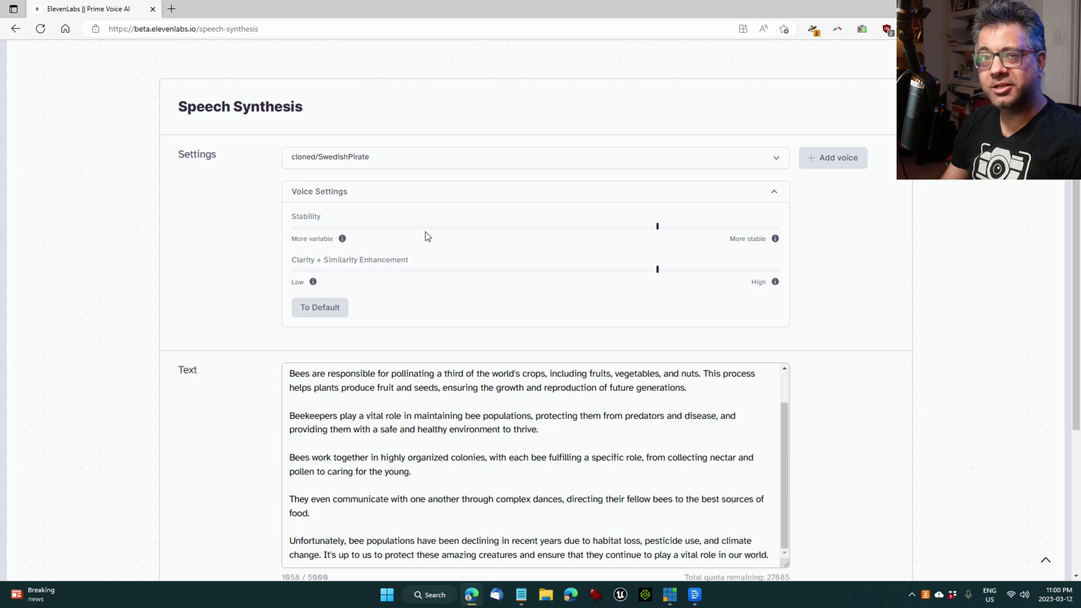
Lower SwedishPirate's Stability to about 16% and regenerate the bees narration.
{"action": "left_click", "coordinate": [379, 228]}
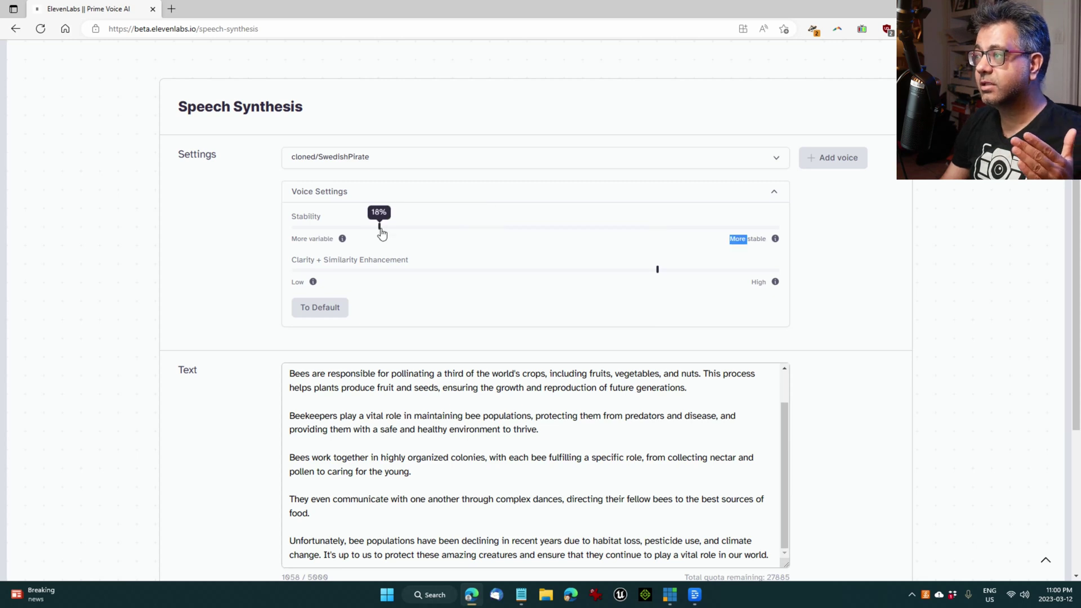
{"action": "left_click_drag", "start_coordinate": [381, 230], "coordinate": [343, 241]}
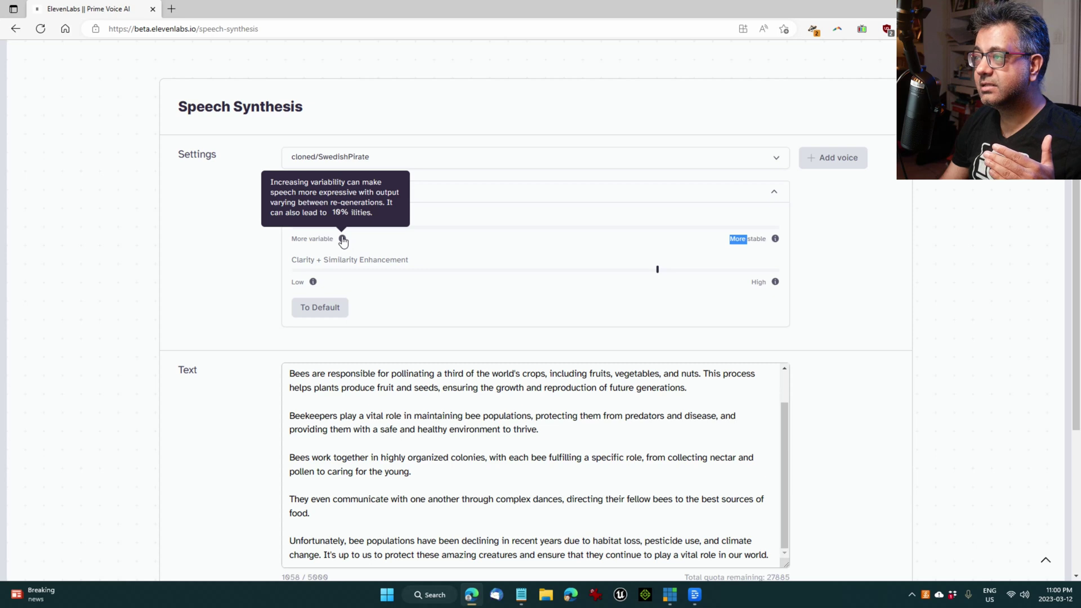
{"action": "mouse_move", "coordinate": [343, 241]}
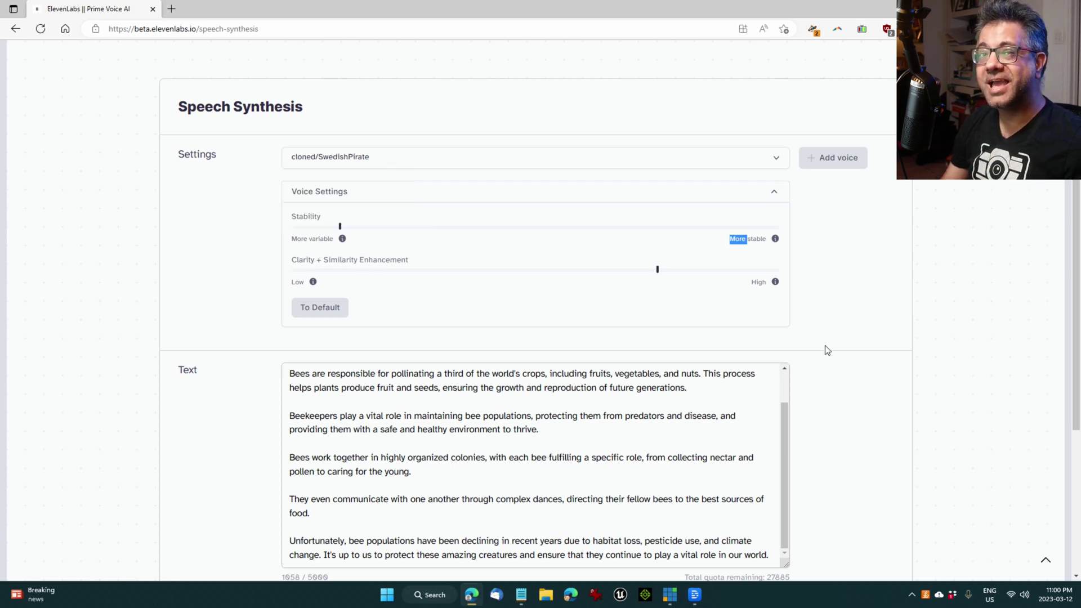
{"action": "scroll", "coordinate": [828, 354], "scroll_direction": "down", "scroll_amount": 4}
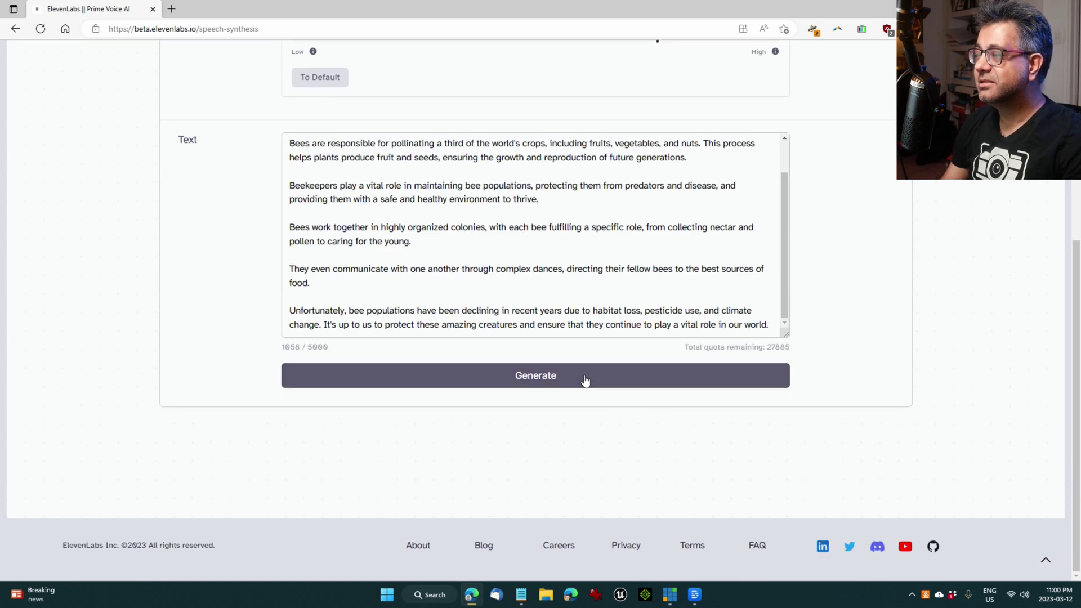
{"action": "left_click", "coordinate": [586, 382]}
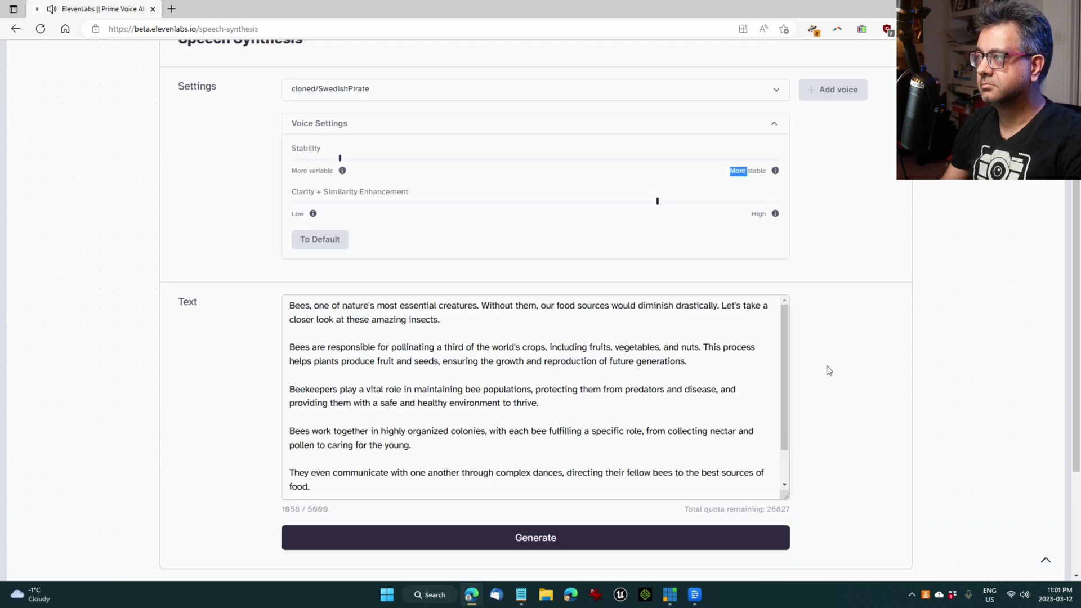
{"action": "scroll", "coordinate": [830, 371], "scroll_direction": "up", "scroll_amount": 2}
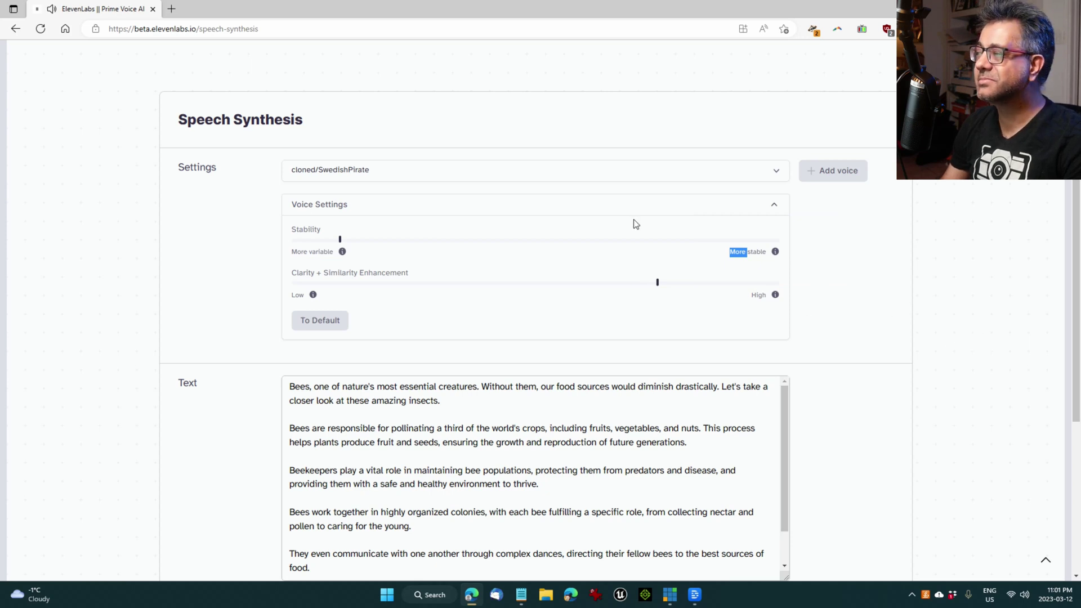
{"action": "scroll", "coordinate": [637, 223], "scroll_direction": "up", "scroll_amount": 1}
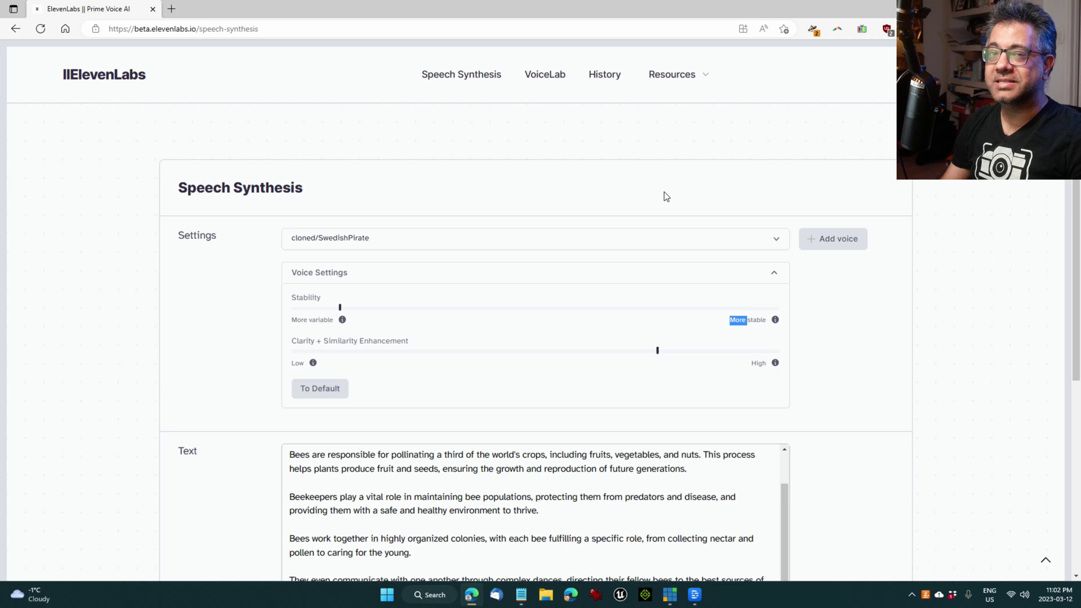
Switch the narrator to cloned/Baby Duck and generate the bees narration.
{"action": "left_click", "coordinate": [599, 242]}
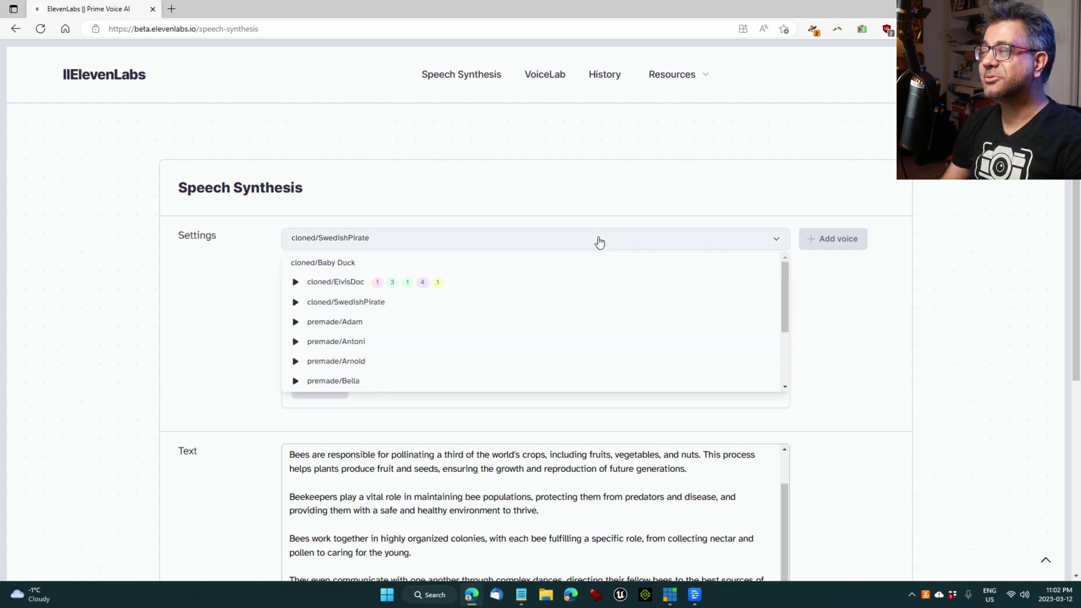
{"action": "left_click", "coordinate": [348, 269]}
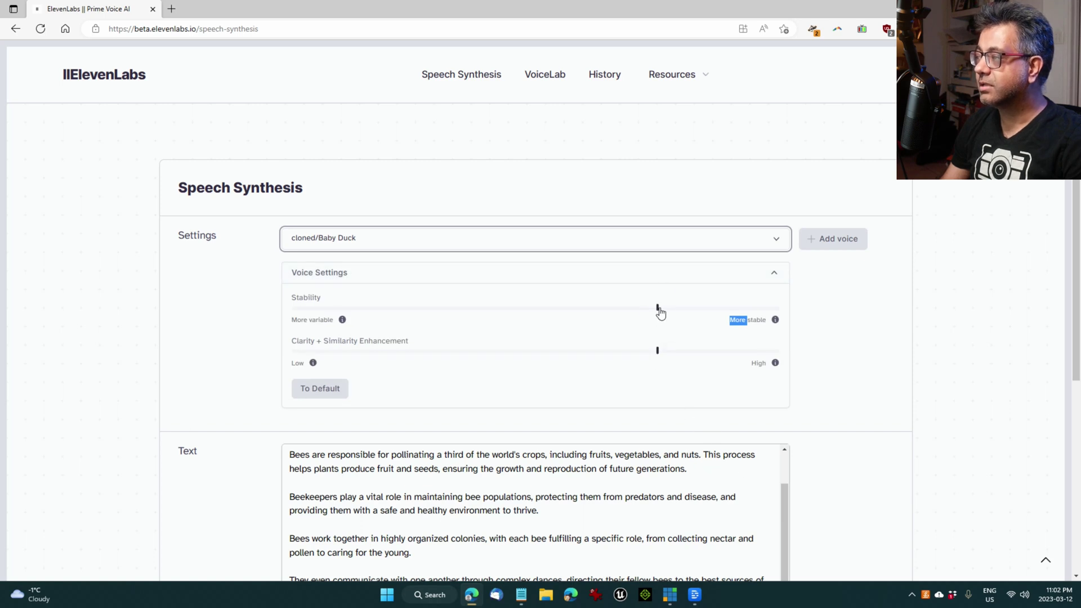
{"action": "mouse_move", "coordinate": [660, 360]}
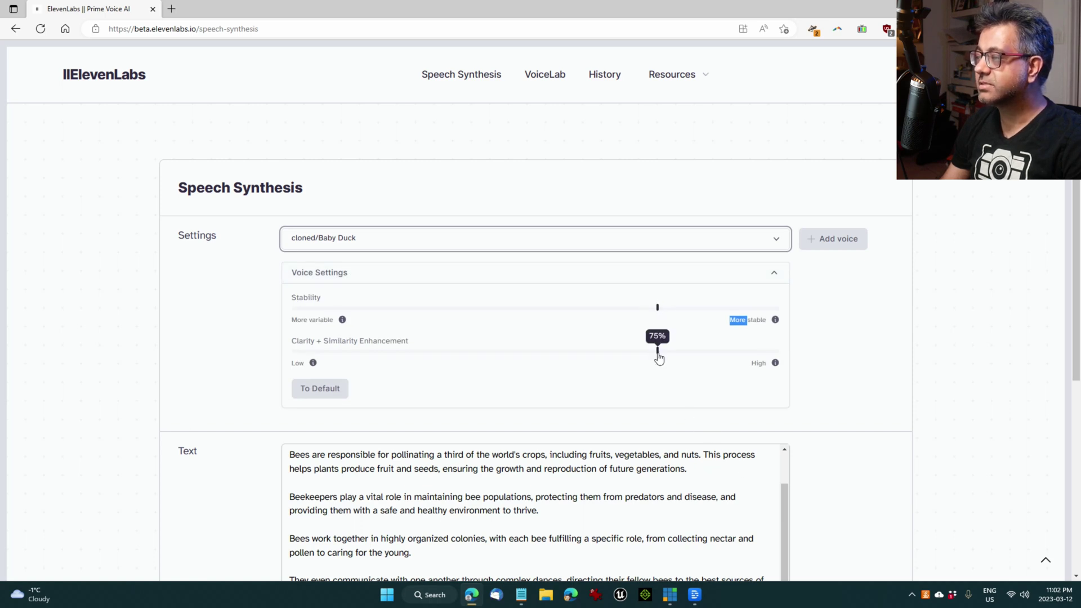
{"action": "scroll", "coordinate": [901, 324], "scroll_direction": "down", "scroll_amount": 4}
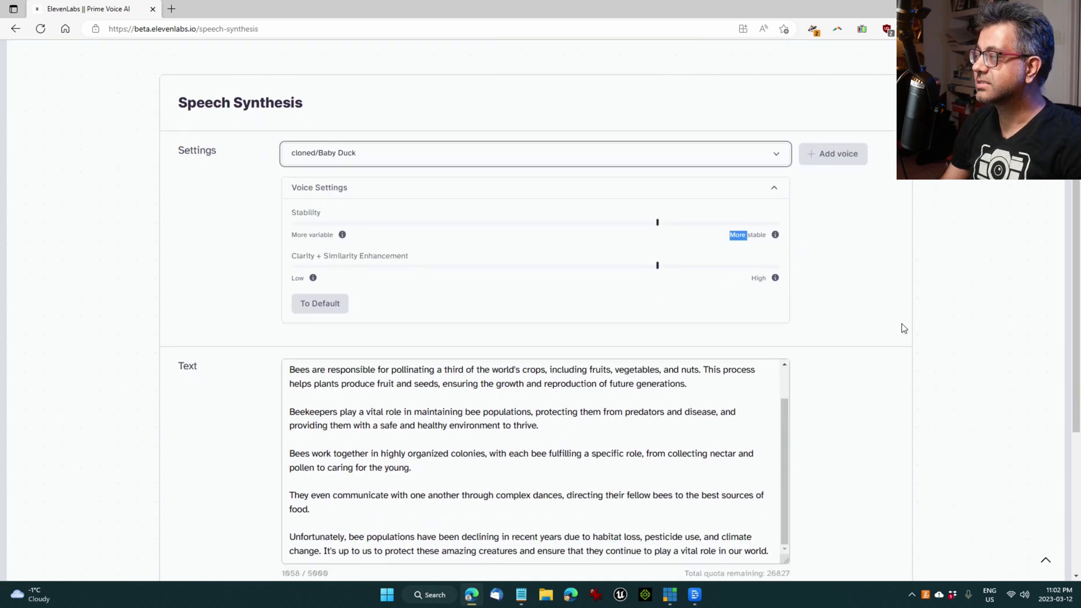
{"action": "left_click", "coordinate": [543, 444]}
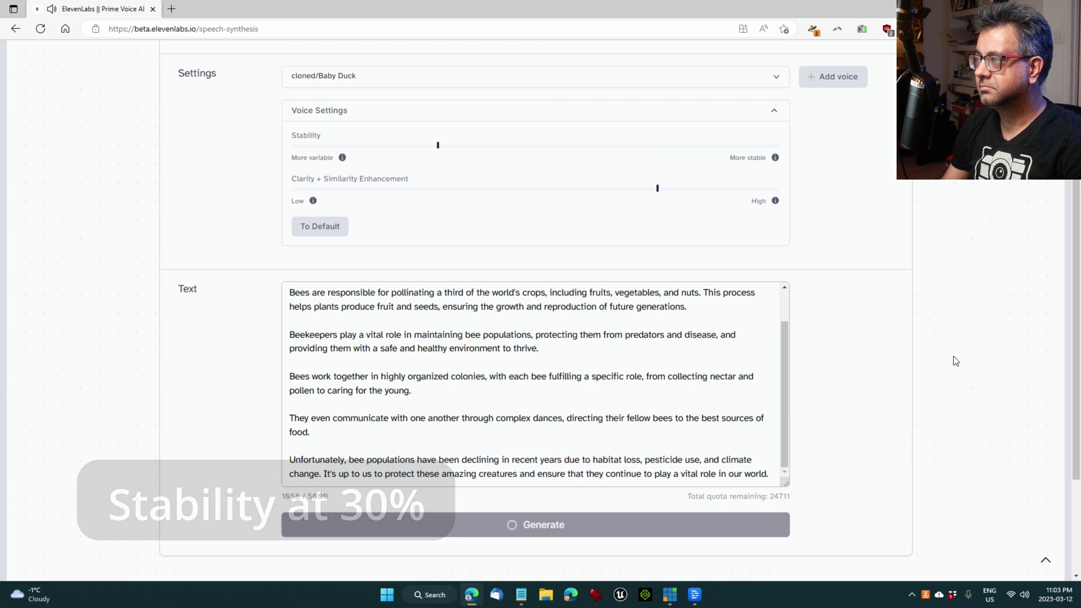
{"action": "scroll", "coordinate": [950, 356], "scroll_direction": "up", "scroll_amount": 2}
{"action": "scroll", "coordinate": [971, 353], "scroll_direction": "up", "scroll_amount": 2}
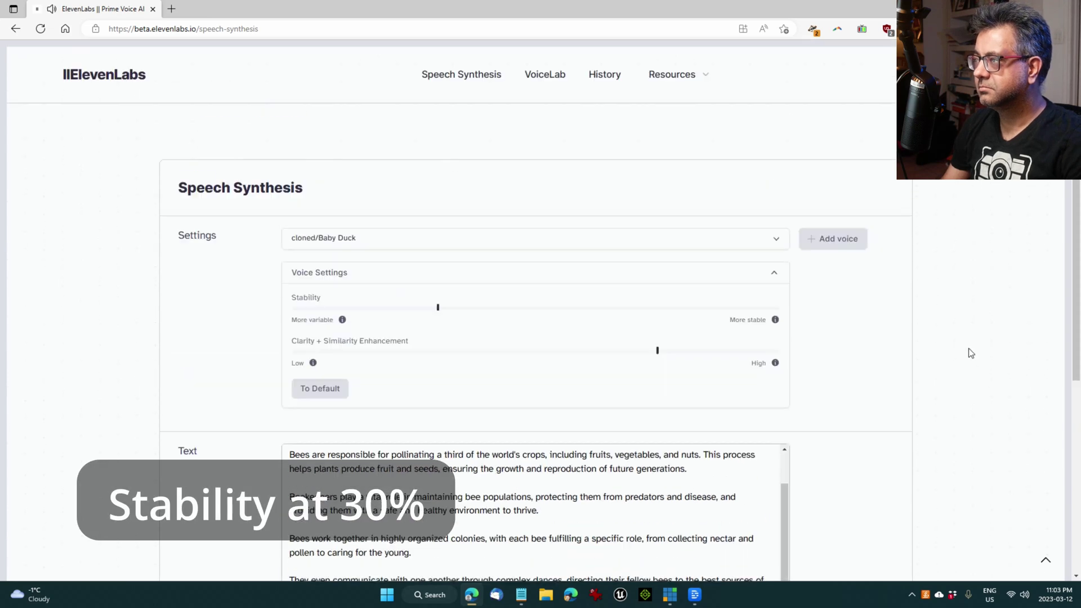
{"action": "scroll", "coordinate": [971, 353], "scroll_direction": "down", "scroll_amount": 4}
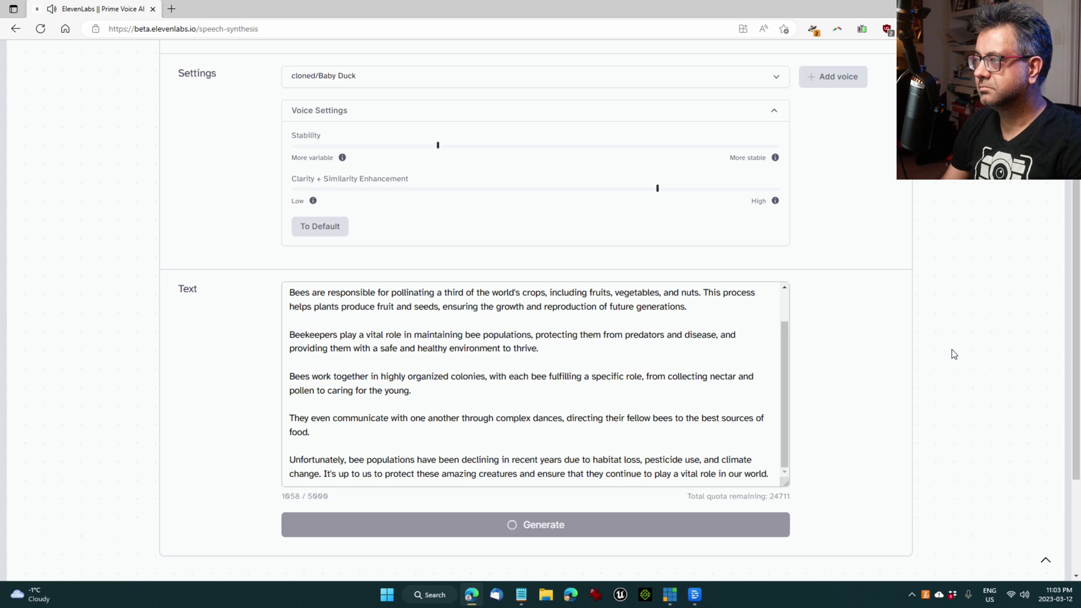
{"action": "scroll", "coordinate": [669, 365], "scroll_direction": "down", "scroll_amount": 4}
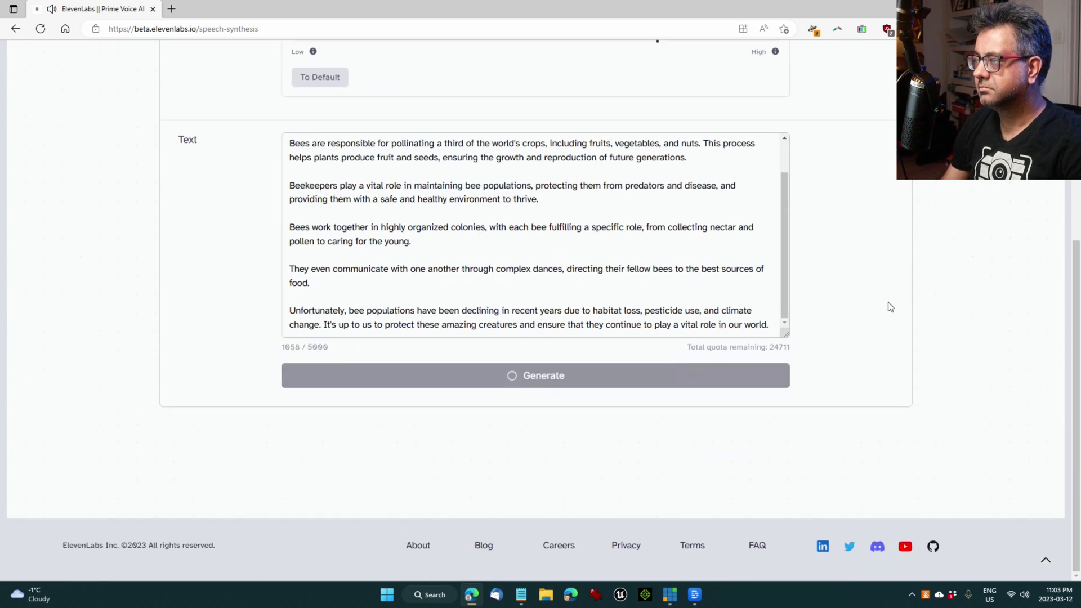
{"action": "scroll", "coordinate": [907, 282], "scroll_direction": "up", "scroll_amount": 4}
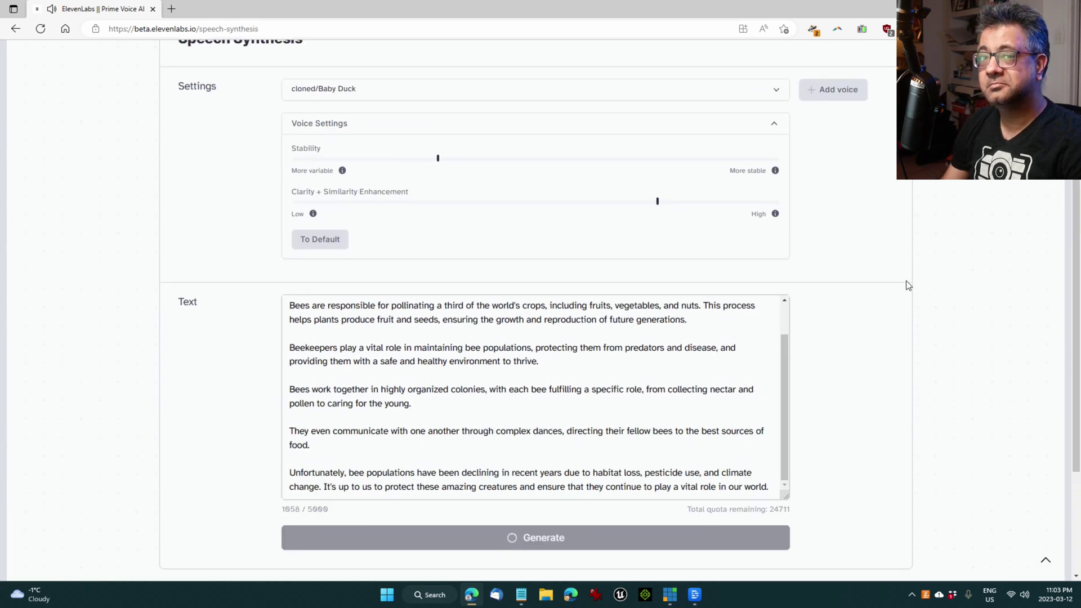